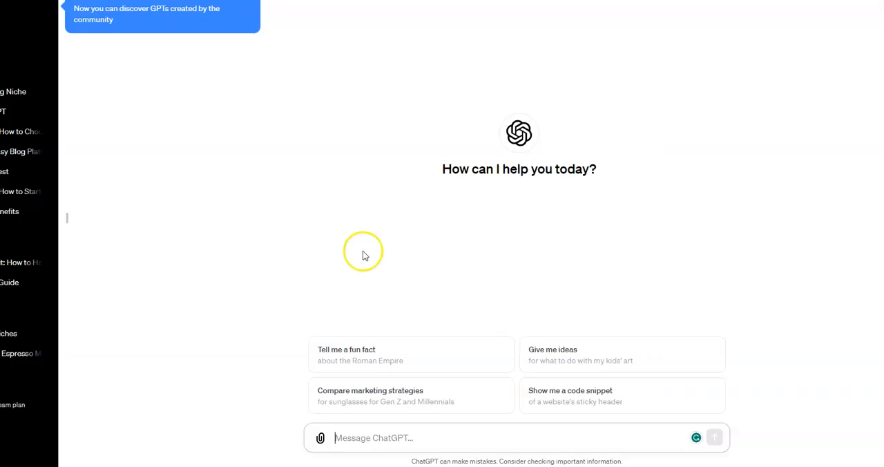
Ask for 3 catchy article titles using the full keyword "how to choose the right blogging niche", copying the keyword before sending the prompt.
{"action": "right_click", "coordinate": [349, 438]}
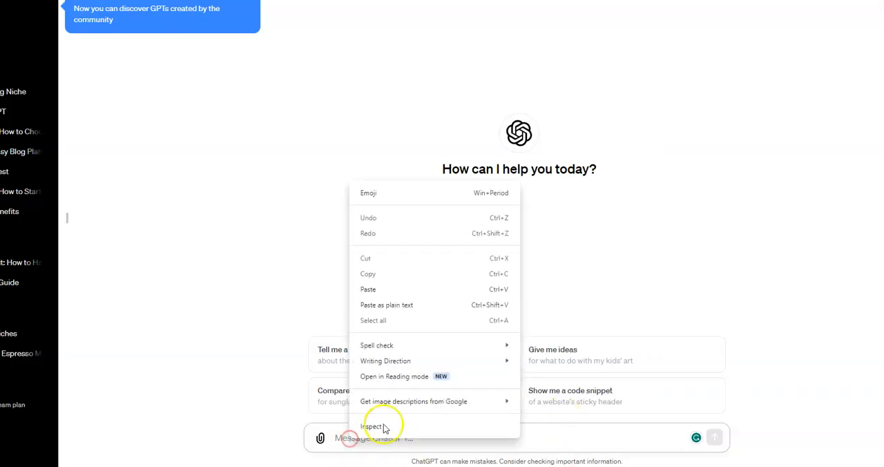
{"action": "left_click", "coordinate": [368, 289]}
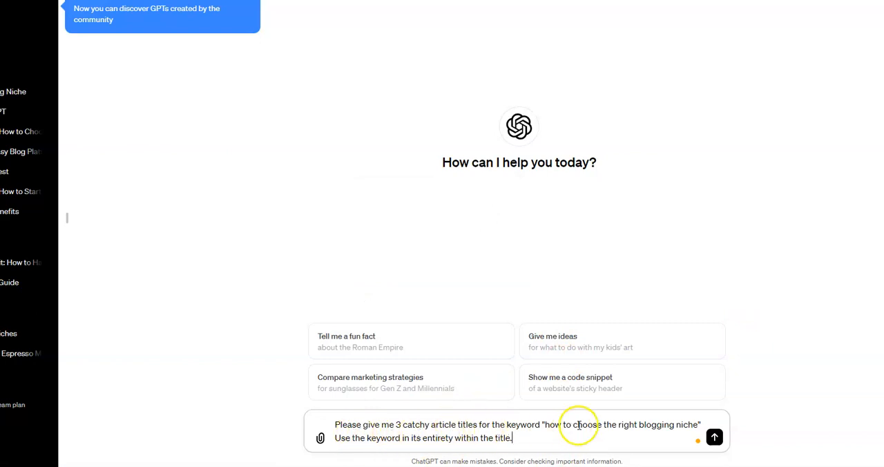
{"action": "mouse_move", "coordinate": [544, 425]}
{"action": "left_click_drag", "start_coordinate": [543, 426], "coordinate": [699, 426]}
{"action": "key", "text": "ctrl+c"}
{"action": "right_click", "coordinate": [666, 424]}
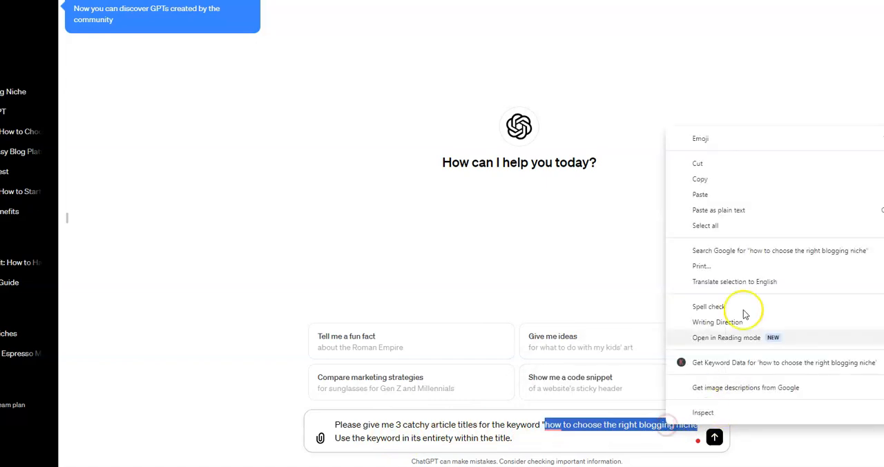
{"action": "left_click", "coordinate": [701, 179]}
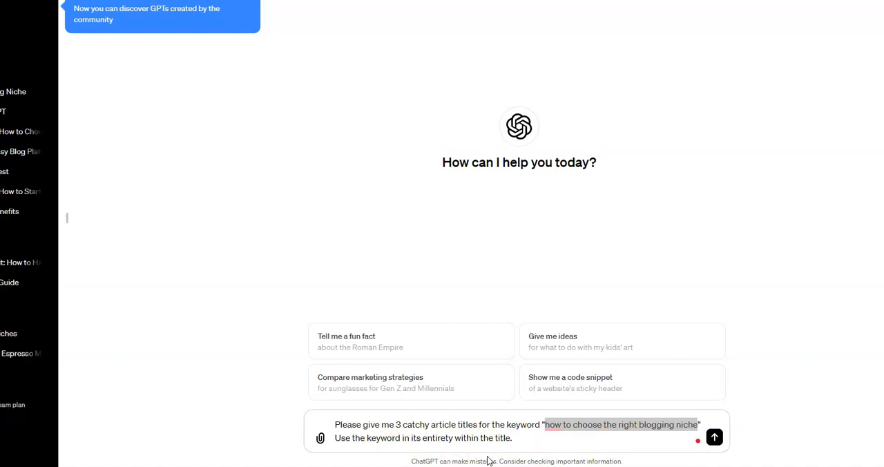
{"action": "left_click", "coordinate": [714, 437]}
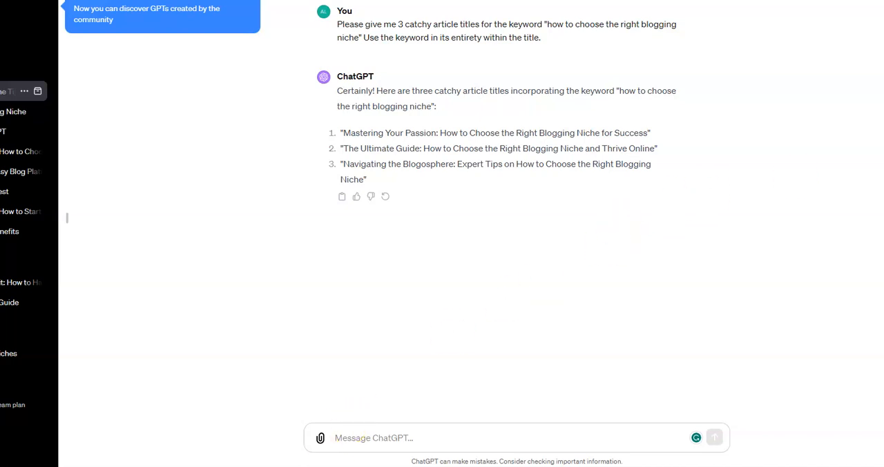
Paste the 1600-word blog post outline prompt and fill its target keyword with "how to choose the right blogging niche".
{"action": "left_click", "coordinate": [347, 440]}
{"action": "right_click", "coordinate": [347, 439]}
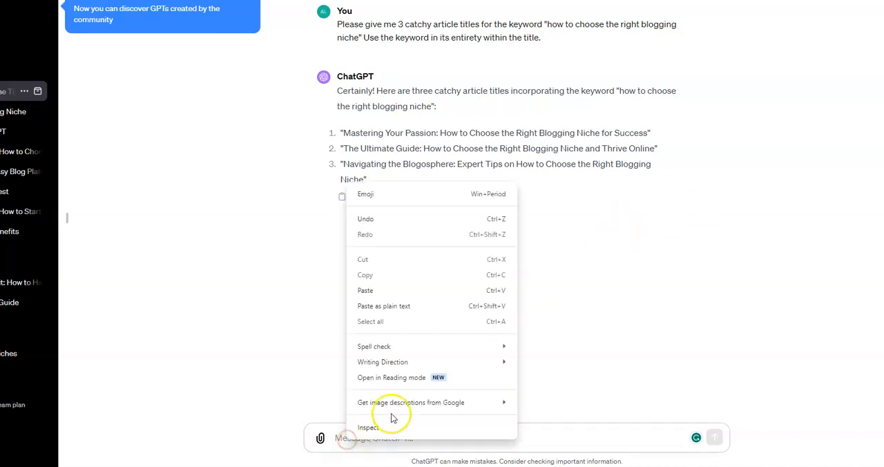
{"action": "left_click", "coordinate": [371, 294]}
{"action": "scroll", "coordinate": [531, 387], "scroll_direction": "up", "scroll_amount": 1}
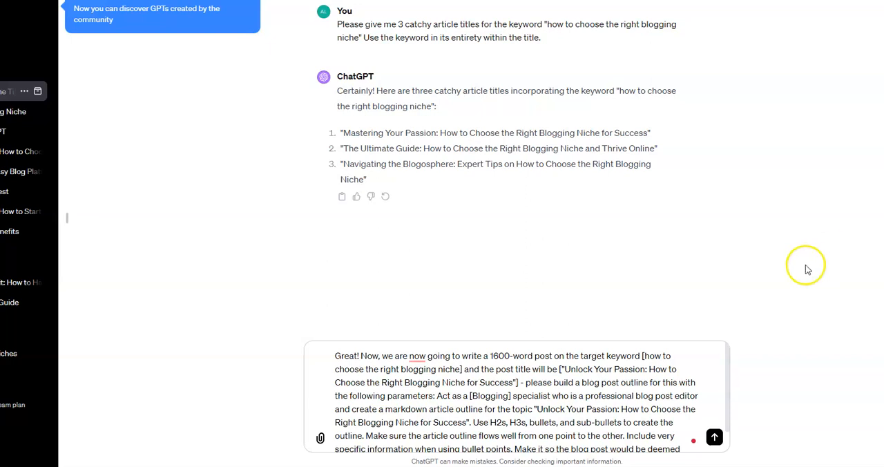
{"action": "left_click", "coordinate": [647, 355]}
{"action": "left_click_drag", "start_coordinate": [647, 355], "coordinate": [457, 368]}
{"action": "right_click", "coordinate": [459, 369]}
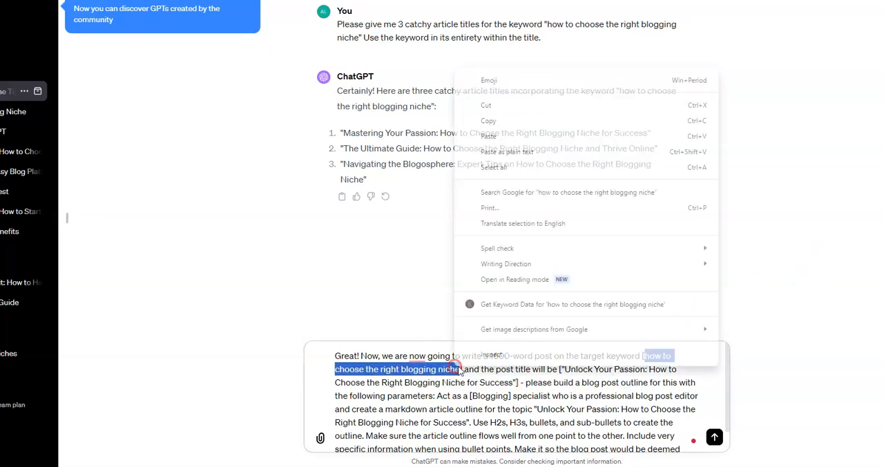
{"action": "left_click", "coordinate": [483, 133]}
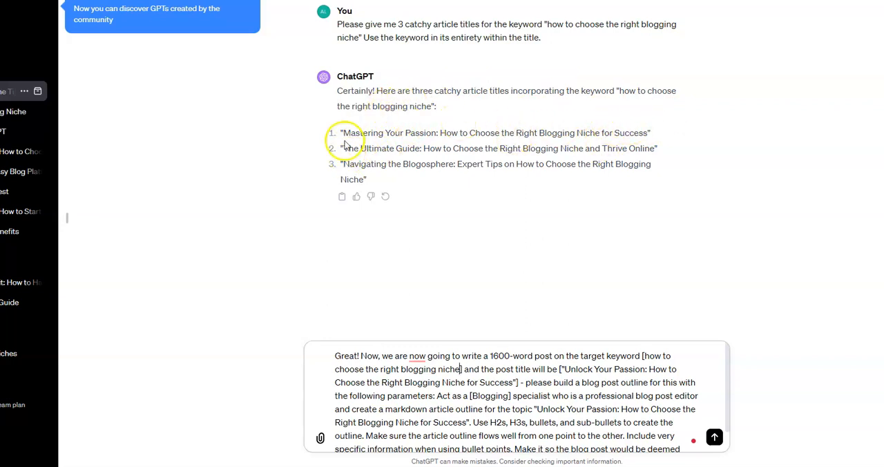
Copy the first suggested title, "Mastering Your Passion: How to Choose the Right Blogging Niche for Success", without its quotation marks.
{"action": "left_click_drag", "start_coordinate": [341, 133], "coordinate": [449, 137]}
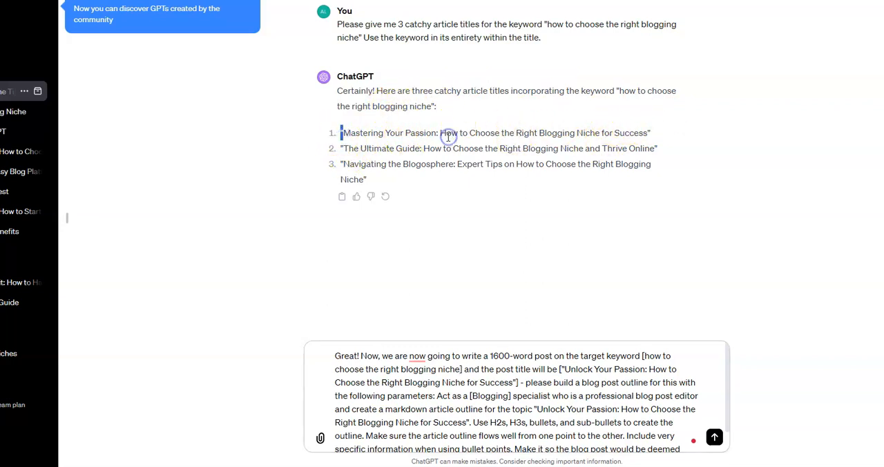
{"action": "double_click", "coordinate": [339, 134]}
{"action": "double_click", "coordinate": [351, 147]}
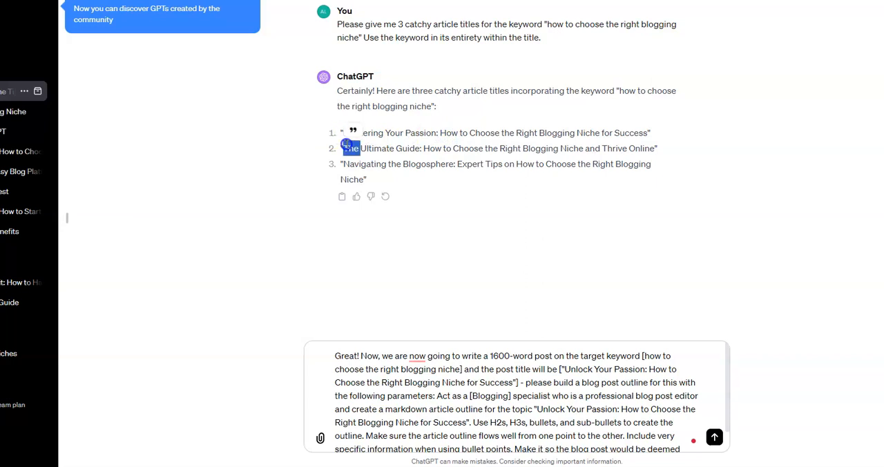
{"action": "left_click", "coordinate": [339, 131]}
{"action": "left_click_drag", "start_coordinate": [346, 132], "coordinate": [650, 135]}
{"action": "right_click", "coordinate": [650, 136]}
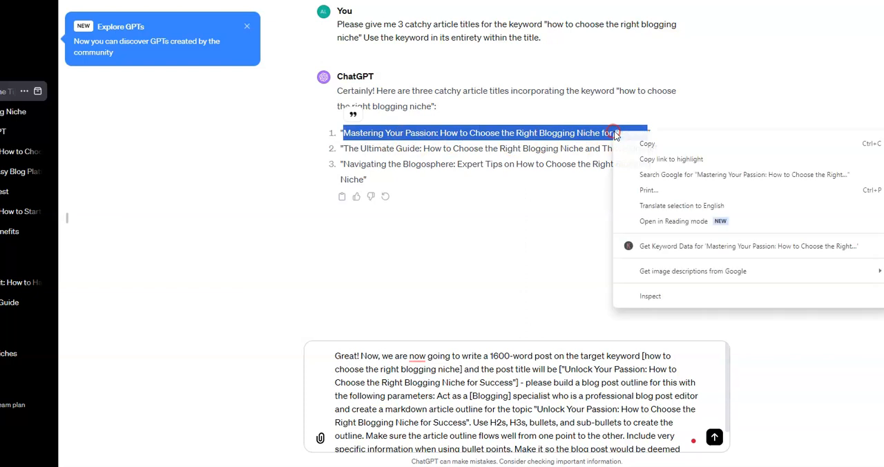
{"action": "left_click", "coordinate": [653, 142]}
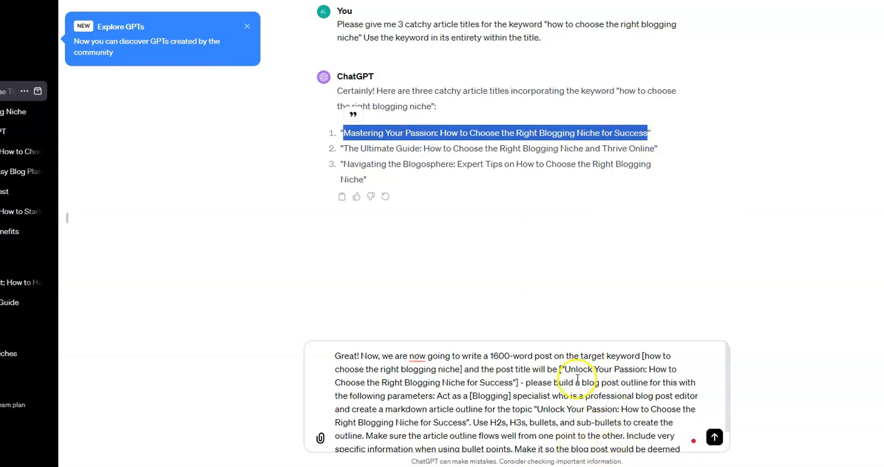
Replace both "Unlock Your Passion" titles in the outline prompt with the copied "Mastering Your Passion" title and send the prompt.
{"action": "left_click_drag", "start_coordinate": [565, 369], "coordinate": [515, 381]}
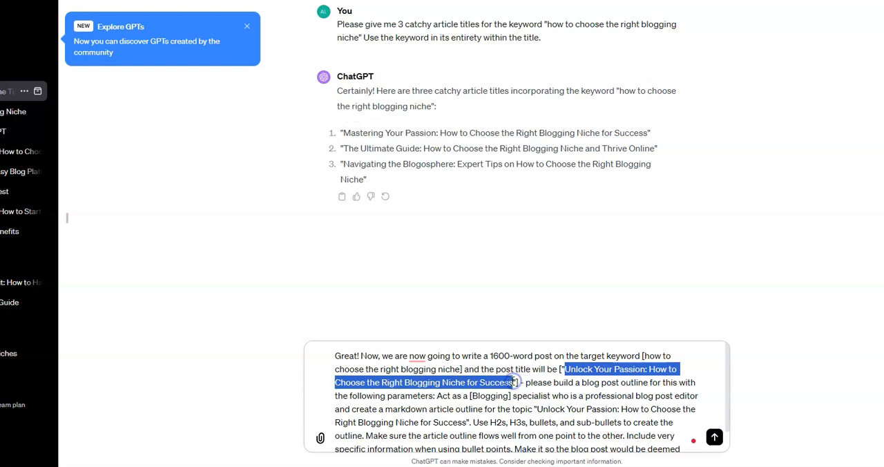
{"action": "right_click", "coordinate": [513, 381]}
{"action": "left_click", "coordinate": [552, 149]}
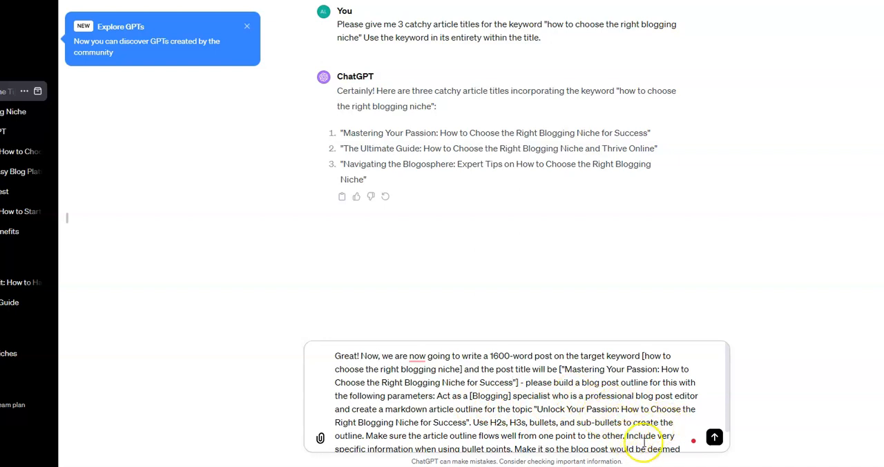
{"action": "left_click_drag", "start_coordinate": [537, 409], "coordinate": [470, 424]}
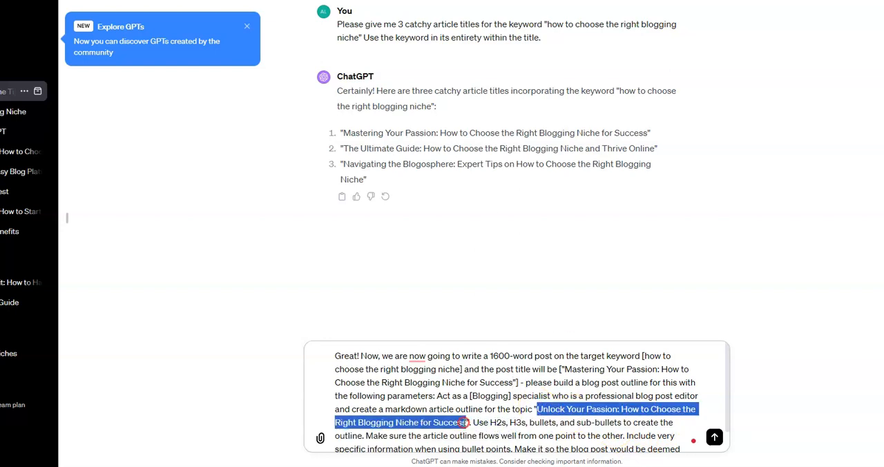
{"action": "right_click", "coordinate": [465, 422]}
{"action": "left_click", "coordinate": [507, 192]}
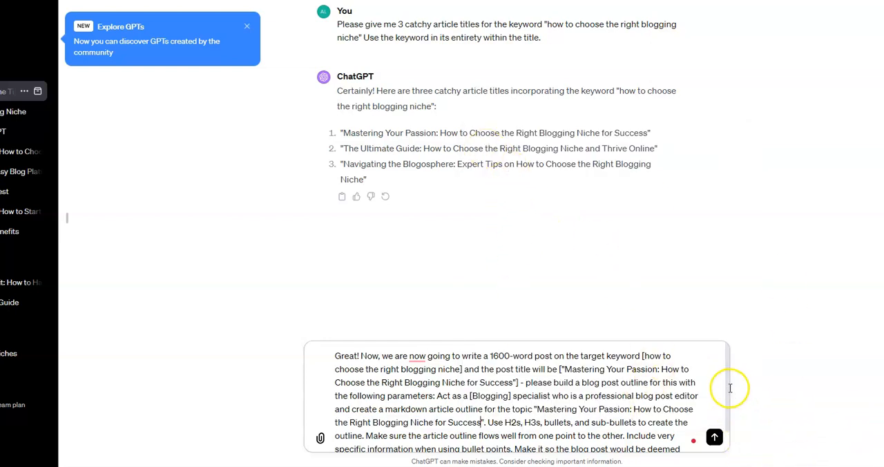
{"action": "scroll", "coordinate": [730, 407], "scroll_direction": "down", "scroll_amount": 2}
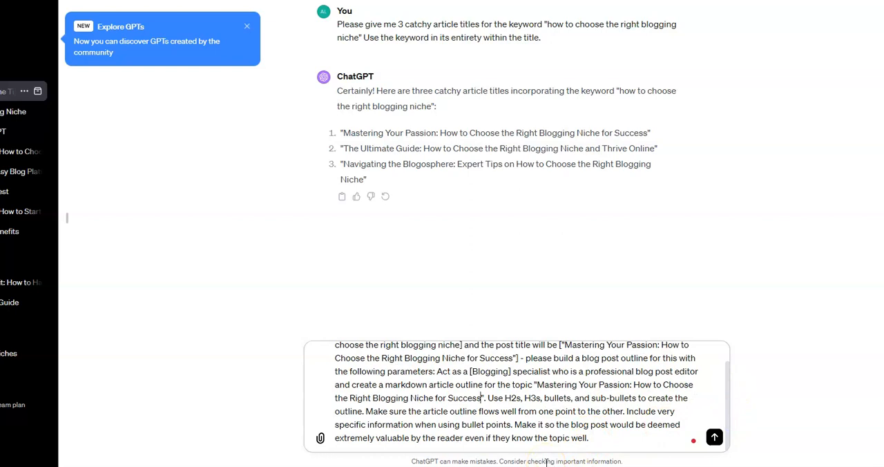
{"action": "left_click", "coordinate": [714, 438]}
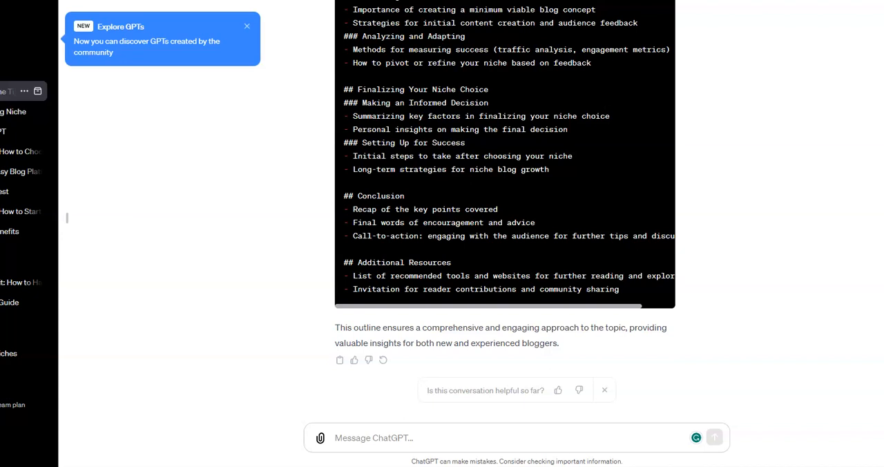
Paste and send the blog-writing instructions with the SEO factors, about 1800 words, a casual humorous tone, and the request not to start yet.
{"action": "right_click", "coordinate": [340, 439]}
{"action": "left_click", "coordinate": [356, 295]}
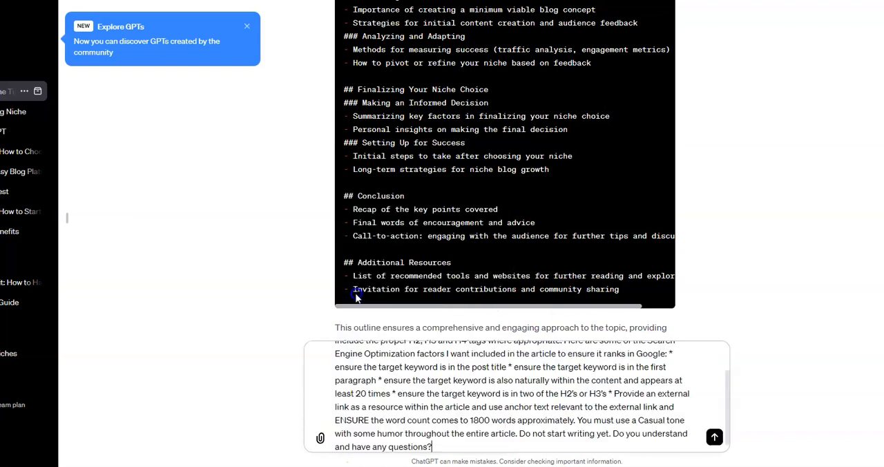
{"action": "scroll", "coordinate": [477, 430], "scroll_direction": "up", "scroll_amount": 2}
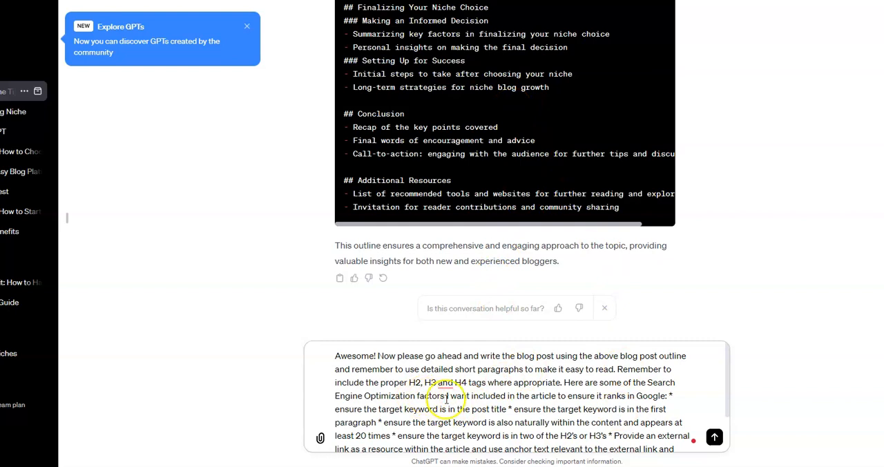
{"action": "scroll", "coordinate": [532, 393], "scroll_direction": "down", "scroll_amount": 2}
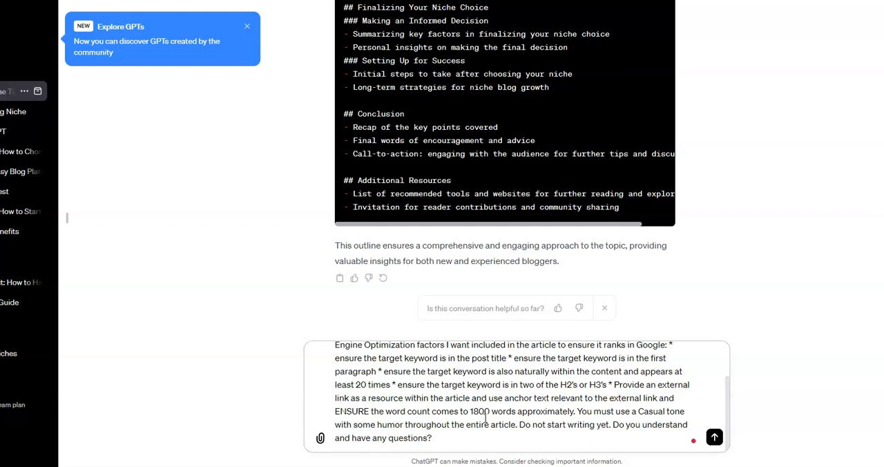
{"action": "left_click", "coordinate": [714, 438]}
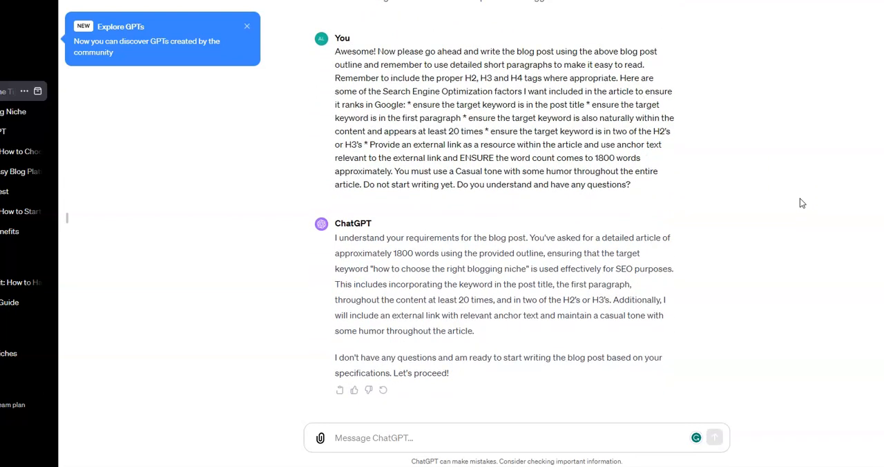
Reply "Lets proceed." to have the blog post written.
{"action": "left_click", "coordinate": [357, 436]}
{"action": "type", "text": "Lets proceed"}
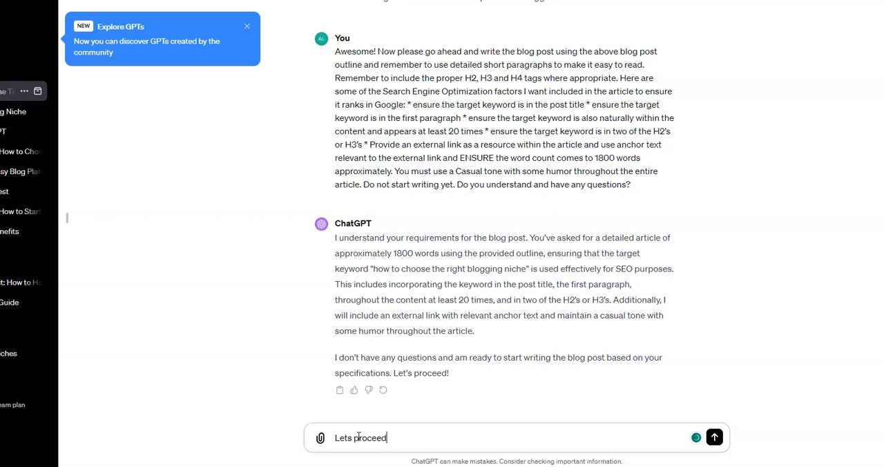
{"action": "key", "text": "Return"}
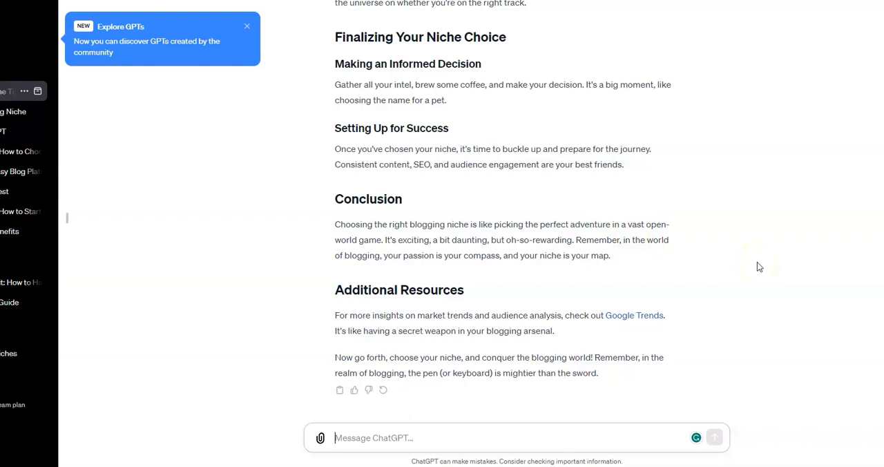
Copy the entire generated blog post from its title through the closing paragraph and paste it into the Google Docs document.
{"action": "scroll", "coordinate": [757, 266], "scroll_direction": "up", "scroll_amount": 8}
{"action": "scroll", "coordinate": [757, 266], "scroll_direction": "up", "scroll_amount": 10}
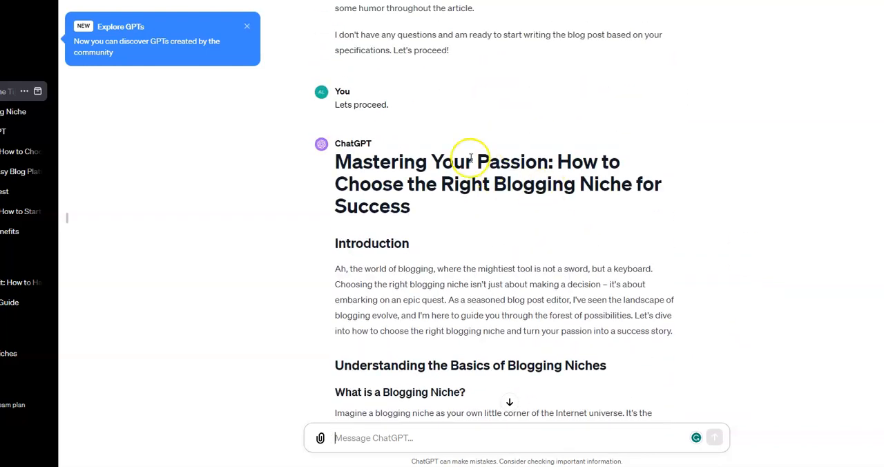
{"action": "left_click_drag", "start_coordinate": [336, 161], "coordinate": [659, 373]}
{"action": "scroll", "coordinate": [445, 332], "scroll_direction": "down", "scroll_amount": 9}
{"action": "scroll", "coordinate": [445, 334], "scroll_direction": "down", "scroll_amount": 9}
{"action": "scroll", "coordinate": [446, 335], "scroll_direction": "down", "scroll_amount": 2}
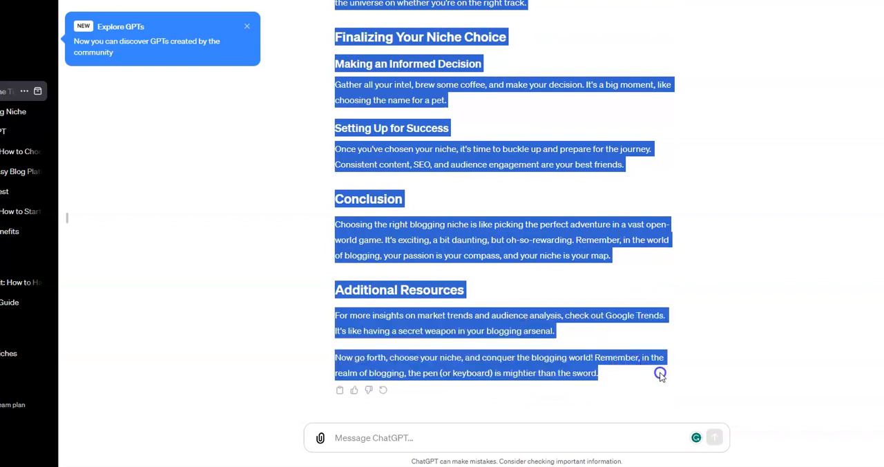
{"action": "right_click", "coordinate": [507, 246]}
{"action": "left_click", "coordinate": [540, 257]}
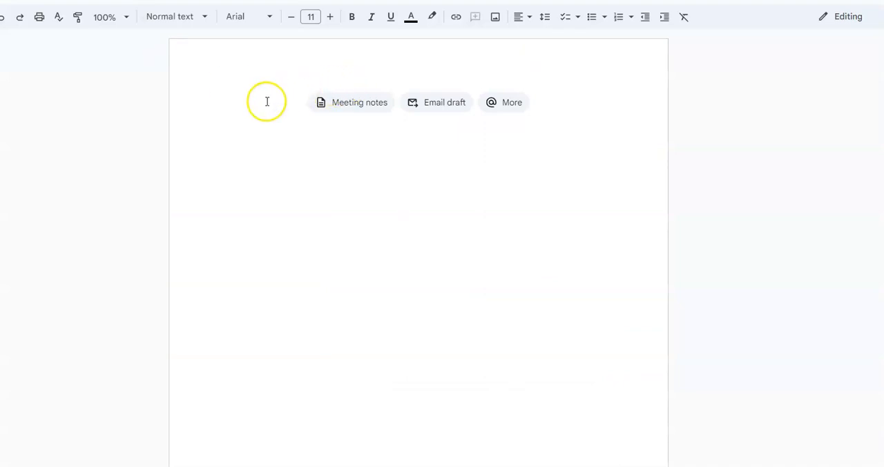
{"action": "right_click", "coordinate": [250, 100]}
{"action": "left_click", "coordinate": [290, 150]}
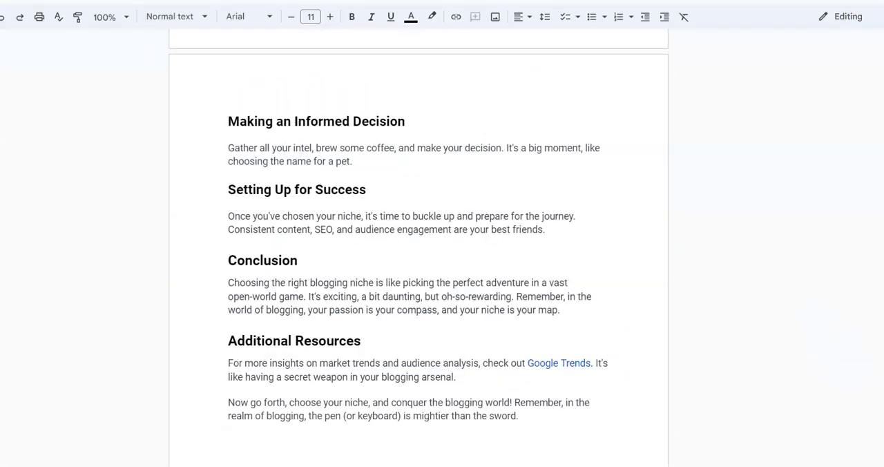
Apply the Title style to the "Mastering Your Passion" heading at the start of the document.
{"action": "scroll", "coordinate": [418, 256], "scroll_direction": "up", "scroll_amount": 20}
{"action": "left_click", "coordinate": [224, 117]}
{"action": "left_click", "coordinate": [172, 16]}
{"action": "mouse_move", "coordinate": [216, 168]}
{"action": "left_click", "coordinate": [182, 92]}
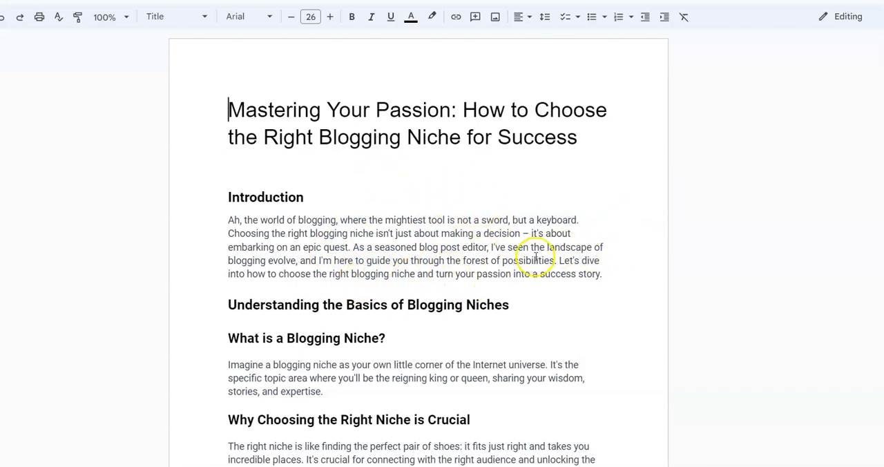
{"action": "scroll", "coordinate": [532, 257], "scroll_direction": "down", "scroll_amount": 3}
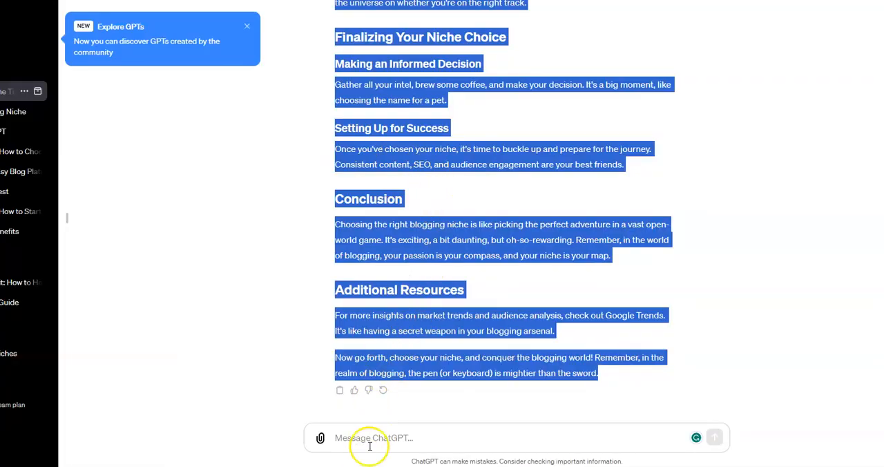
Paste the 100-word text expansion prompt into ChatGPT, and copy the paragraph under "What is a Blogging Niche?" from the Google Docs document.
{"action": "right_click", "coordinate": [370, 446]}
{"action": "left_click", "coordinate": [401, 297]}
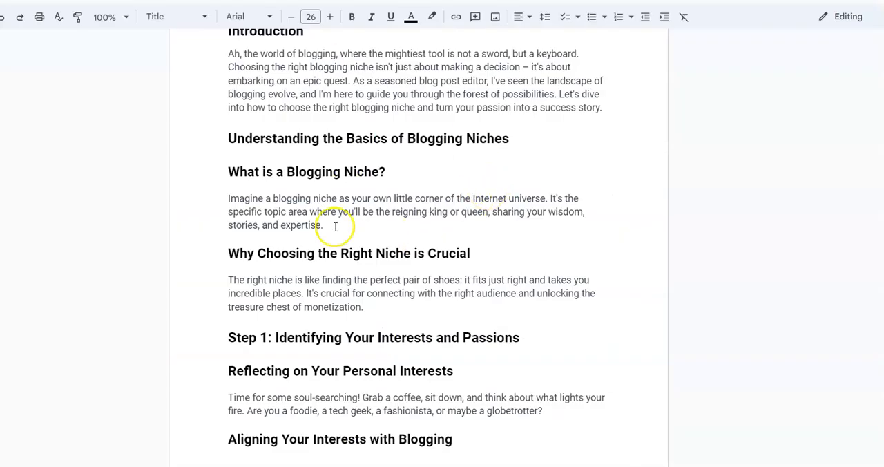
{"action": "left_click_drag", "start_coordinate": [227, 200], "coordinate": [384, 223]}
{"action": "right_click", "coordinate": [329, 223]}
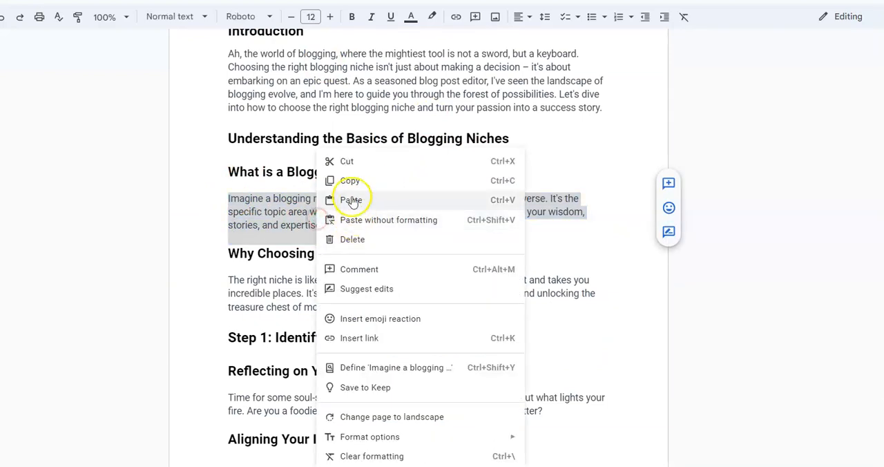
{"action": "left_click", "coordinate": [352, 174]}
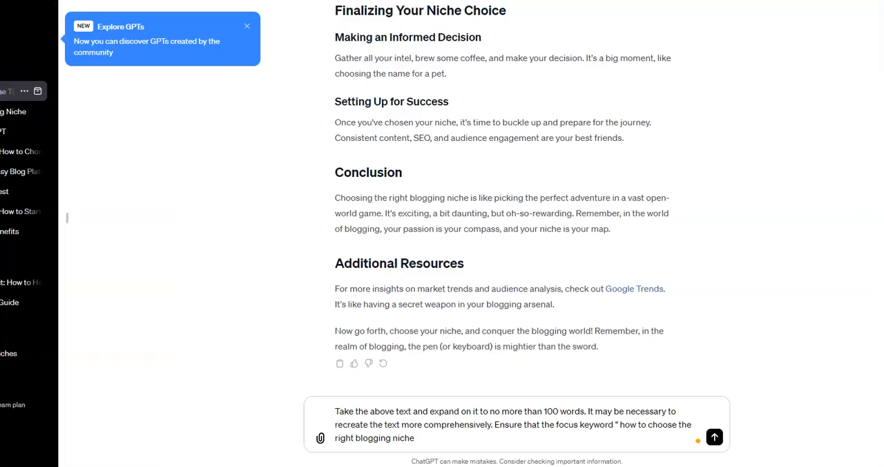
Insert the copied blogging niche paragraph above the expansion prompt in ChatGPT's message and remove the extra spacing between them.
{"action": "left_click", "coordinate": [335, 409]}
{"action": "right_click", "coordinate": [335, 409]}
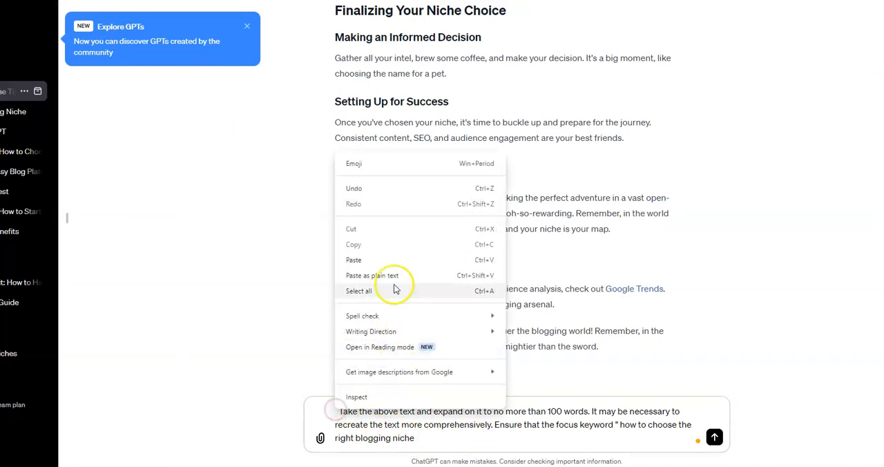
{"action": "left_click", "coordinate": [355, 259]}
{"action": "left_click", "coordinate": [340, 413]}
{"action": "key", "text": "BackSpace"}
{"action": "key", "text": "BackSpace"}
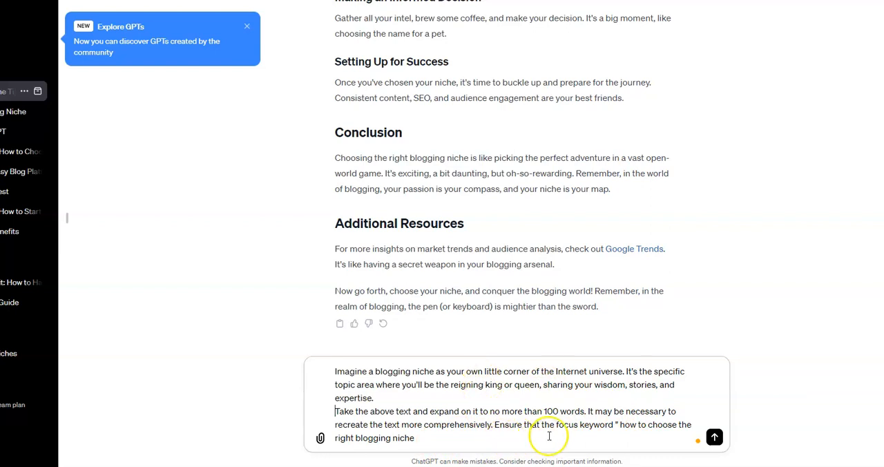
Finish the expansion prompt with "is naturaly within this section.", submit it, and highlight the focus keyword in the generated paragraph.
{"action": "left_click", "coordinate": [423, 433]}
{"action": "type", "text": "is naturaly with"}
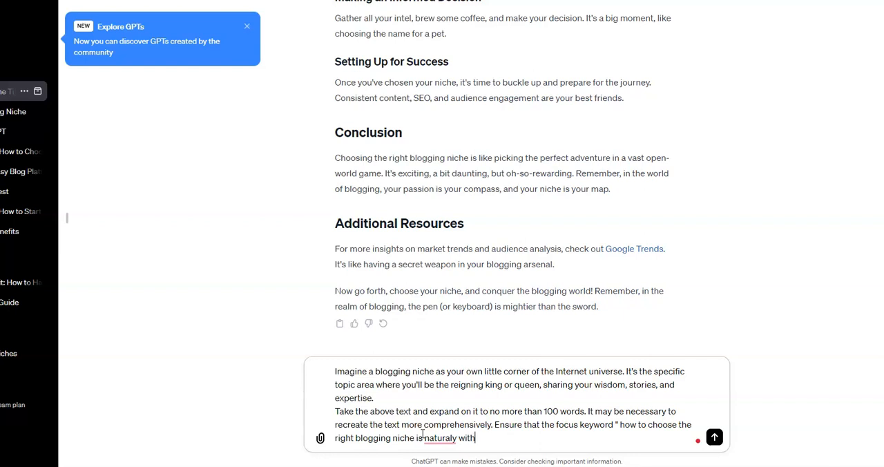
{"action": "type", "text": "in this section."}
{"action": "key", "text": "Return"}
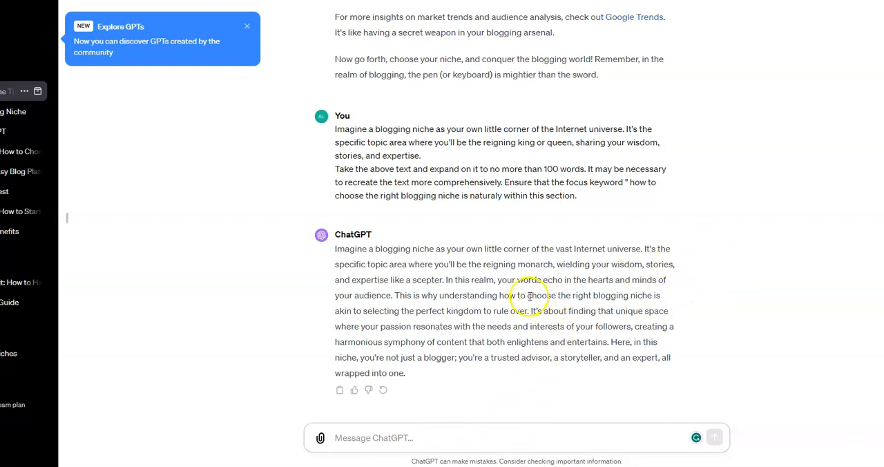
{"action": "left_click_drag", "start_coordinate": [499, 295], "coordinate": [652, 296]}
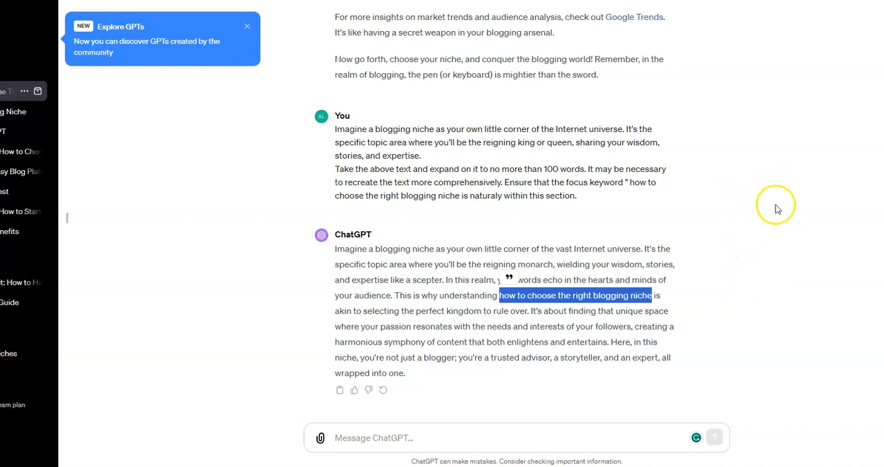
Open the earlier "How to Choose" blogging niche conversation and examine the prompts used there to expand individual sections.
{"action": "left_click", "coordinate": [14, 150]}
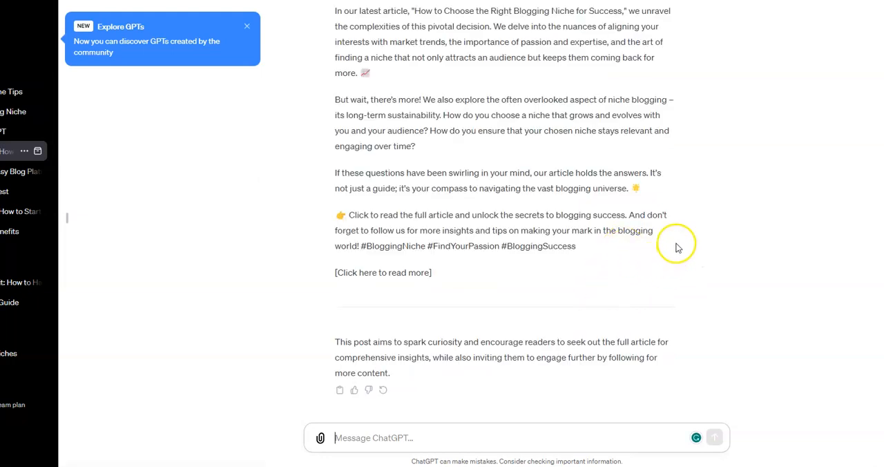
{"action": "scroll", "coordinate": [677, 247], "scroll_direction": "up", "scroll_amount": 7}
{"action": "scroll", "coordinate": [677, 246], "scroll_direction": "up", "scroll_amount": 3}
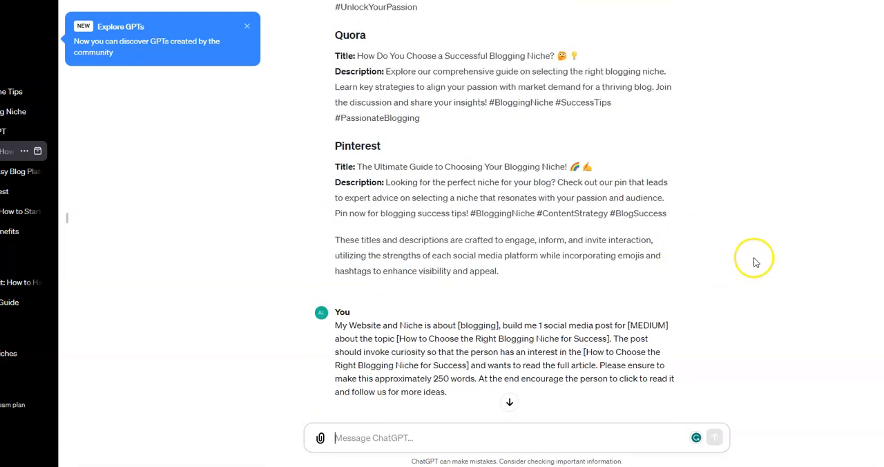
{"action": "scroll", "coordinate": [702, 256], "scroll_direction": "down", "scroll_amount": 1}
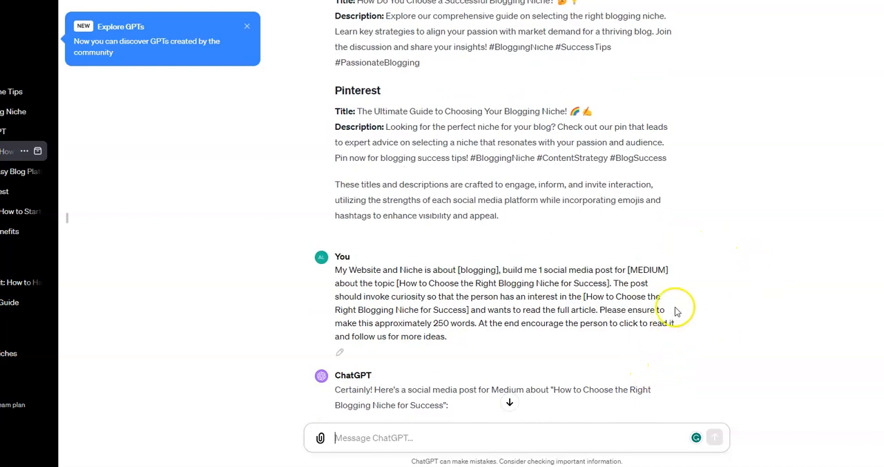
{"action": "scroll", "coordinate": [680, 346], "scroll_direction": "up", "scroll_amount": 20}
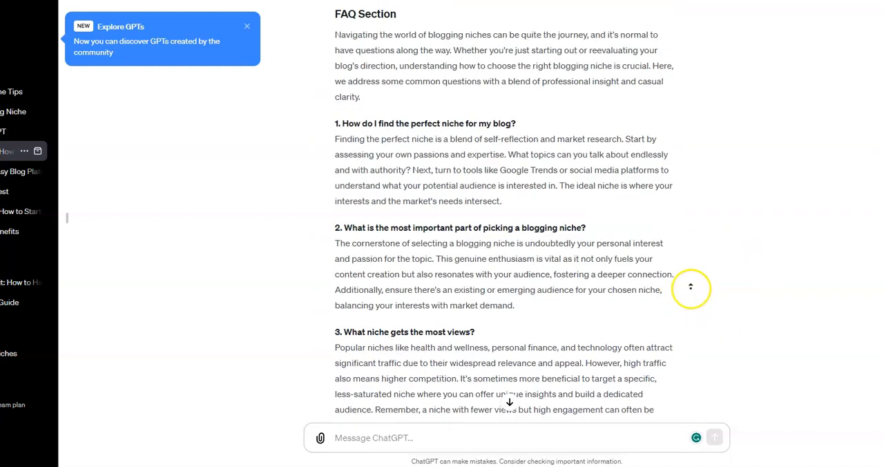
{"action": "scroll", "coordinate": [690, 298], "scroll_direction": "up", "scroll_amount": 5}
{"action": "scroll", "coordinate": [704, 169], "scroll_direction": "up", "scroll_amount": 15}
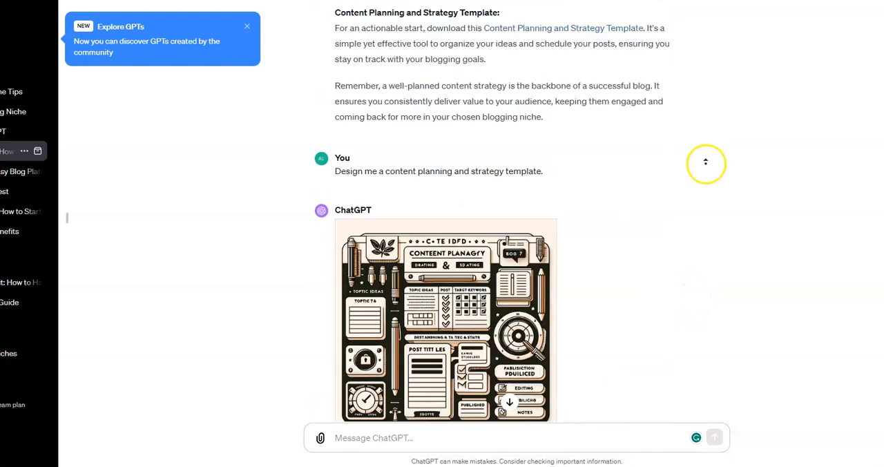
{"action": "scroll", "coordinate": [711, 163], "scroll_direction": "down", "scroll_amount": 2}
{"action": "scroll", "coordinate": [711, 164], "scroll_direction": "down", "scroll_amount": 2}
{"action": "middle_click", "coordinate": [715, 153]}
{"action": "scroll", "coordinate": [722, 148], "scroll_direction": "up", "scroll_amount": 8}
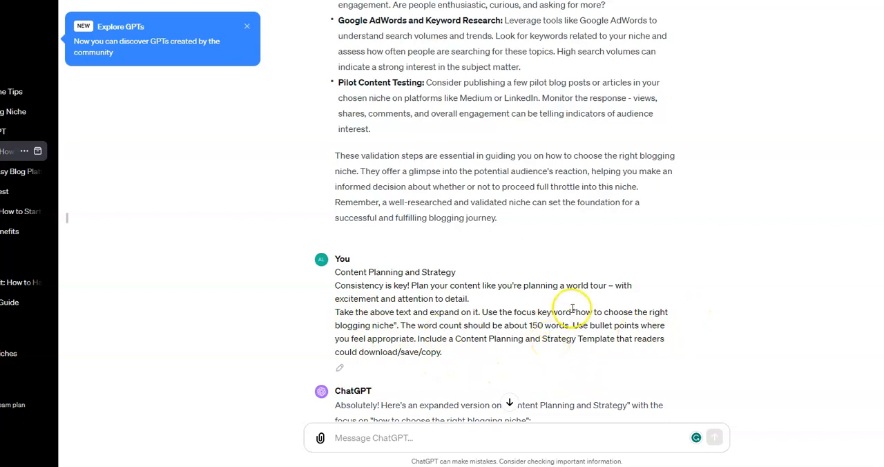
{"action": "scroll", "coordinate": [563, 318], "scroll_direction": "up", "scroll_amount": 4}
{"action": "scroll", "coordinate": [573, 312], "scroll_direction": "up", "scroll_amount": 1}
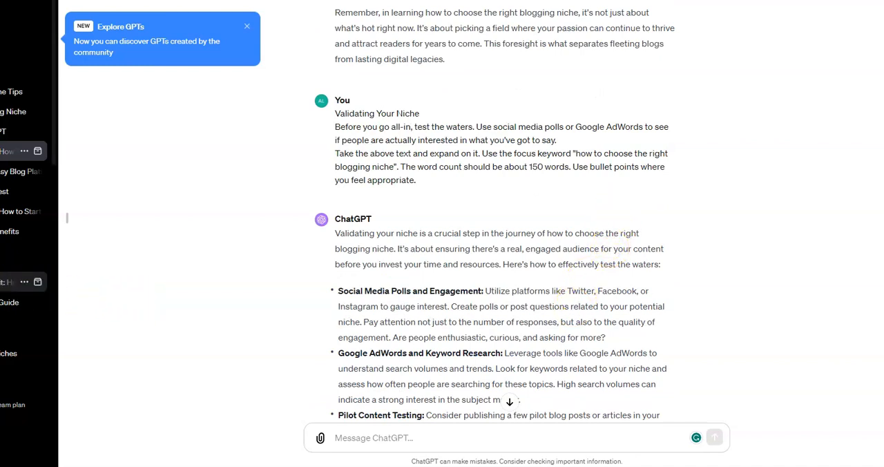
Copy the 200-word expansion prompt below "The Long-Term View" text from the earlier conversation about having a successful blog.
{"action": "left_click", "coordinate": [21, 282]}
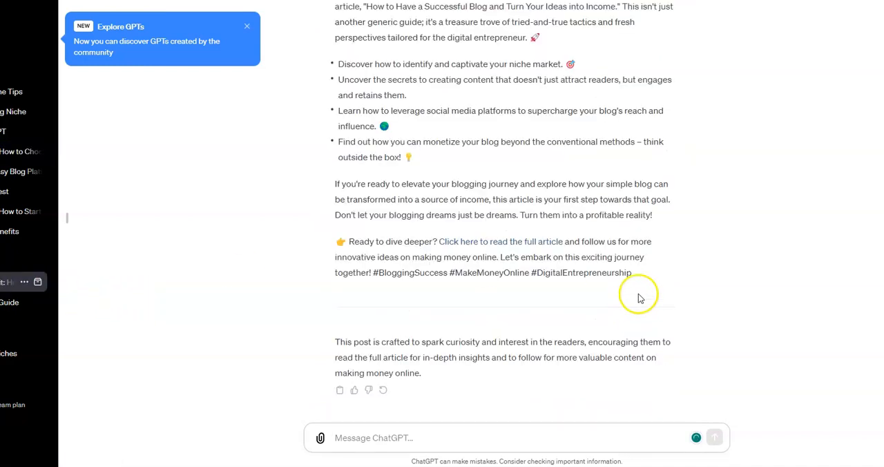
{"action": "scroll", "coordinate": [784, 357], "scroll_direction": "up", "scroll_amount": 5}
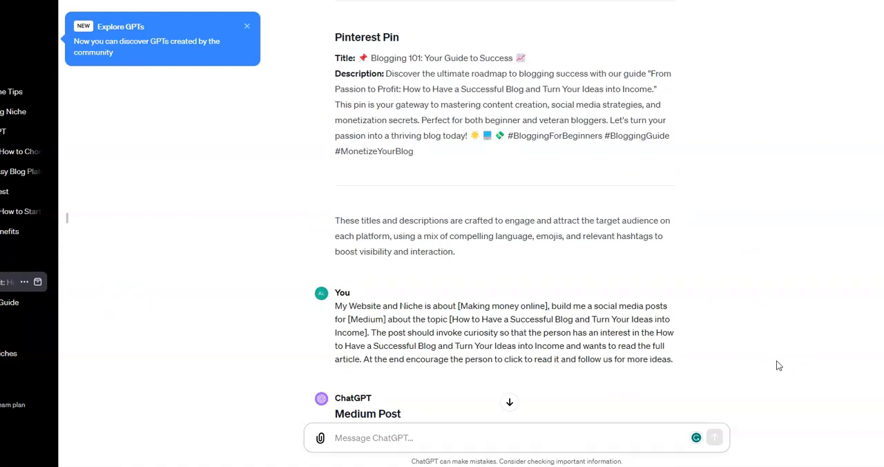
{"action": "scroll", "coordinate": [776, 363], "scroll_direction": "up", "scroll_amount": 10}
{"action": "scroll", "coordinate": [782, 350], "scroll_direction": "up", "scroll_amount": 15}
{"action": "scroll", "coordinate": [793, 344], "scroll_direction": "up", "scroll_amount": 12}
{"action": "scroll", "coordinate": [793, 346], "scroll_direction": "up", "scroll_amount": 8}
{"action": "scroll", "coordinate": [792, 344], "scroll_direction": "up", "scroll_amount": 10}
{"action": "scroll", "coordinate": [795, 344], "scroll_direction": "up", "scroll_amount": 15}
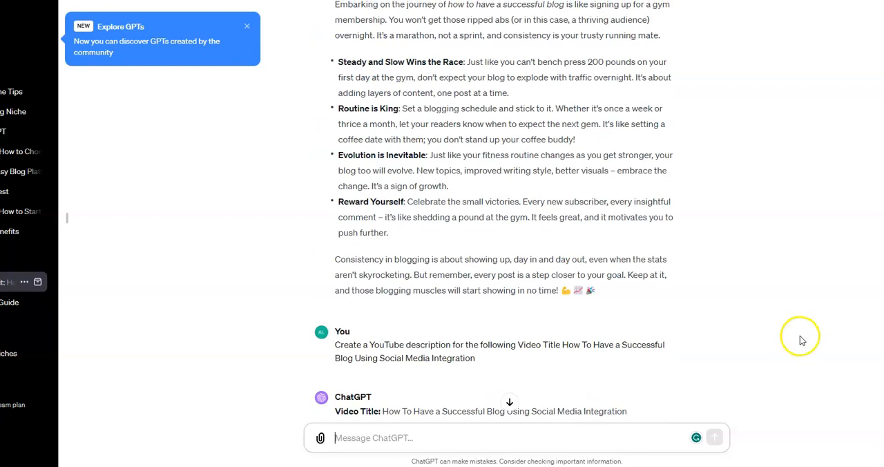
{"action": "scroll", "coordinate": [802, 338], "scroll_direction": "up", "scroll_amount": 7}
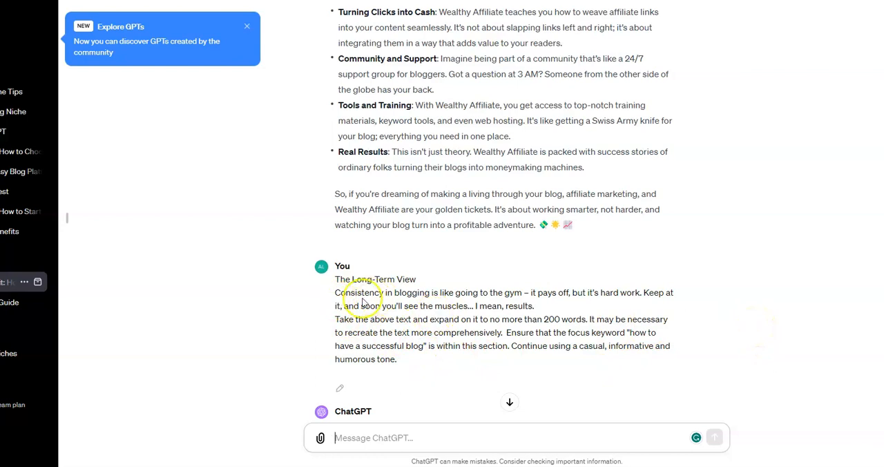
{"action": "left_click_drag", "start_coordinate": [335, 320], "coordinate": [446, 358]}
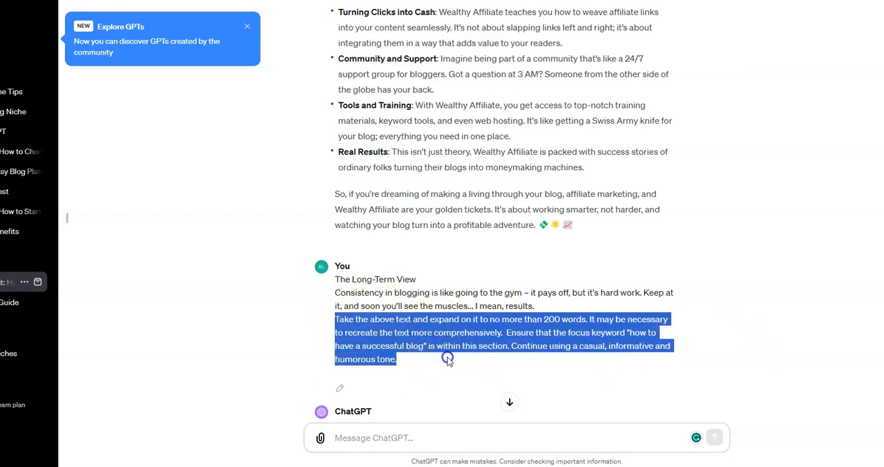
{"action": "right_click", "coordinate": [428, 340]}
{"action": "left_click", "coordinate": [470, 178]}
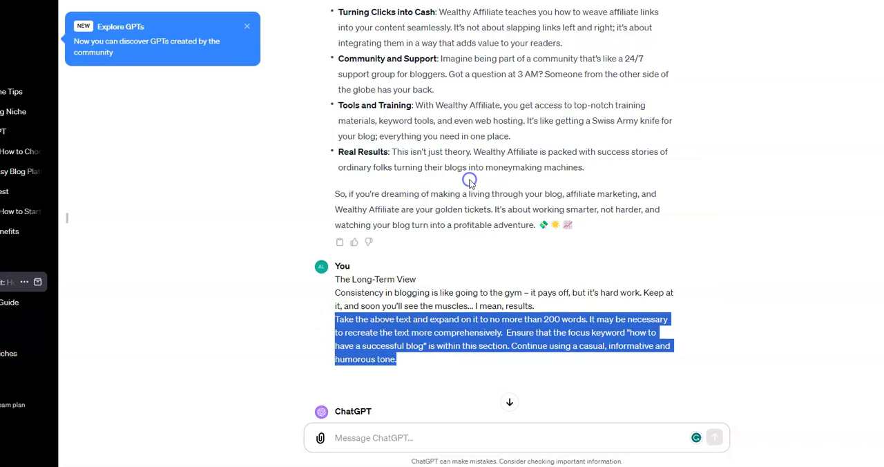
Paste the 200-word expansion prompt into the original niche conversation, and copy the paragraph under "Reflecting on Your Personal Interests" from the Google Docs document.
{"action": "left_click", "coordinate": [11, 90]}
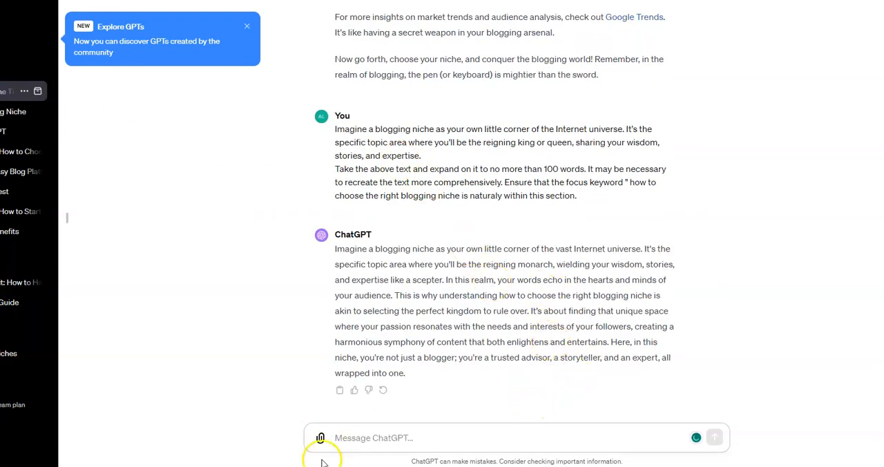
{"action": "right_click", "coordinate": [347, 435]}
{"action": "left_click", "coordinate": [369, 284]}
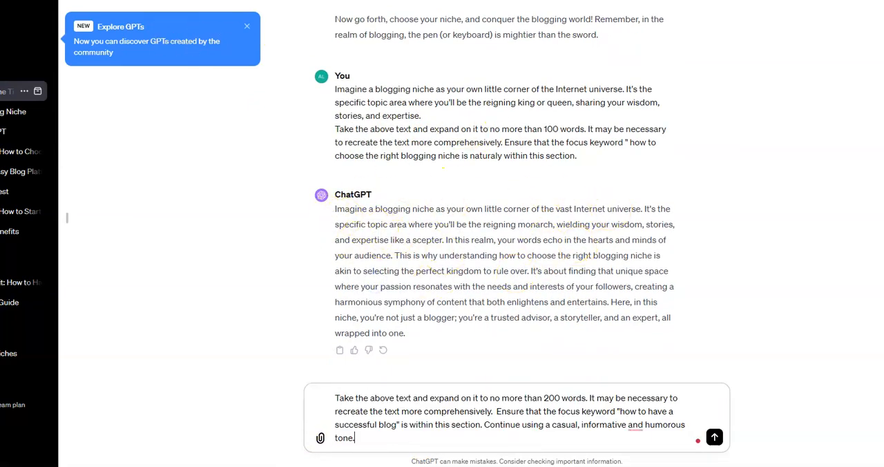
{"action": "key", "text": "ctrl+Tab"}
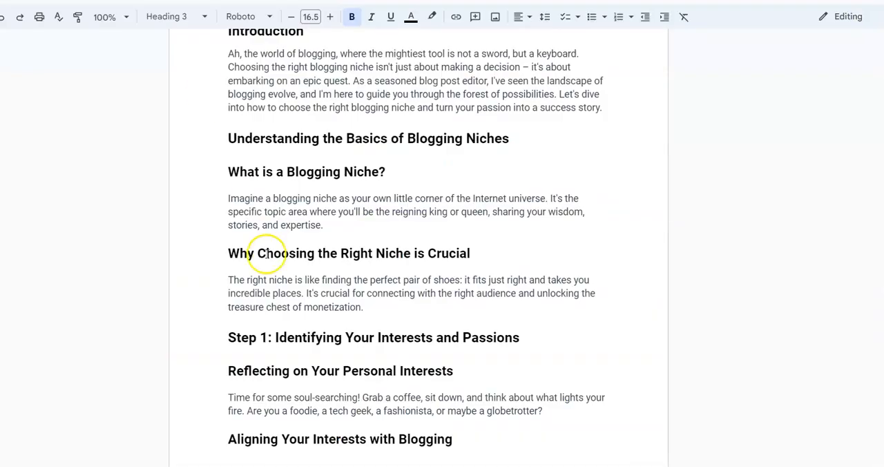
{"action": "left_click_drag", "start_coordinate": [229, 397], "coordinate": [555, 413]}
{"action": "right_click", "coordinate": [516, 409]}
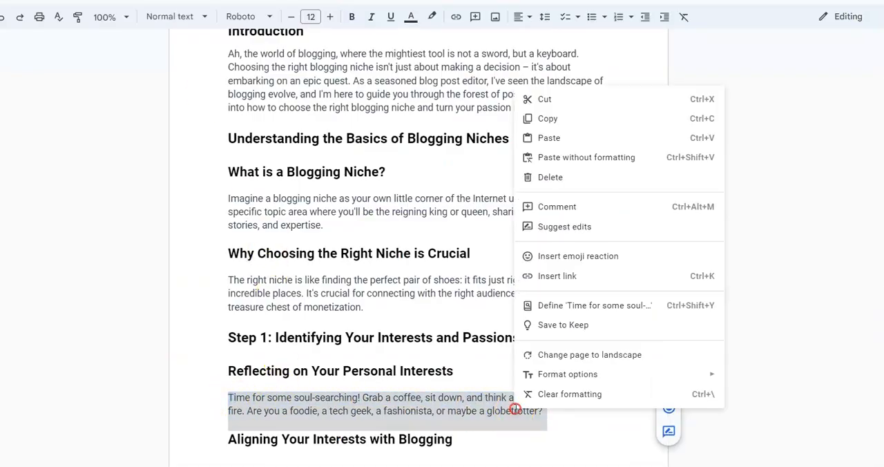
{"action": "left_click", "coordinate": [549, 120]}
{"action": "key", "text": "ctrl+shift+Tab"}
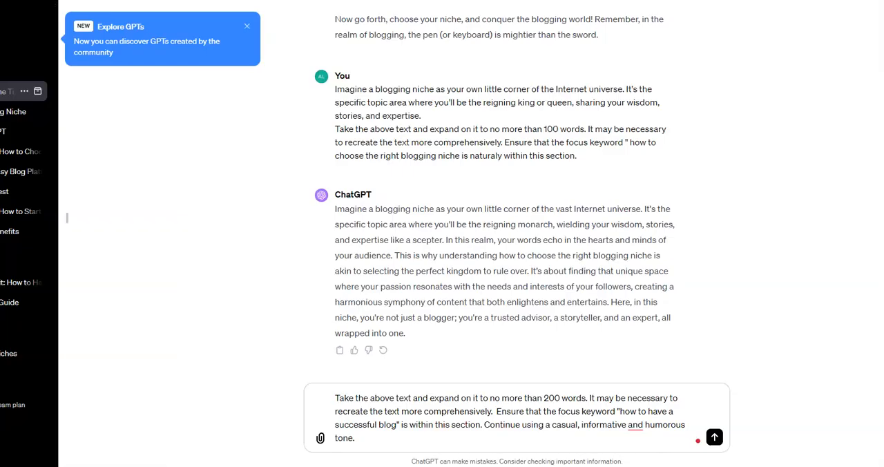
Insert the copied soul-searching paragraph above the 200-word prompt in ChatGPT's message and remove the stray spaces before "Take".
{"action": "left_click", "coordinate": [337, 398]}
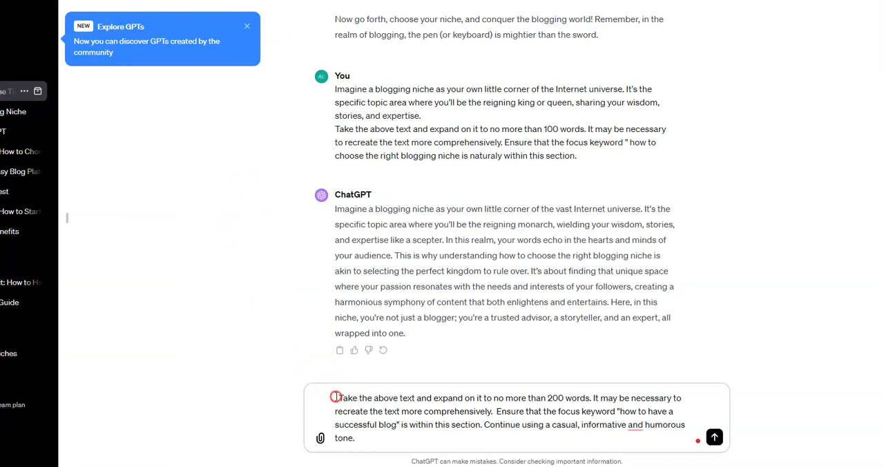
{"action": "right_click", "coordinate": [336, 397]}
{"action": "left_click", "coordinate": [413, 245]}
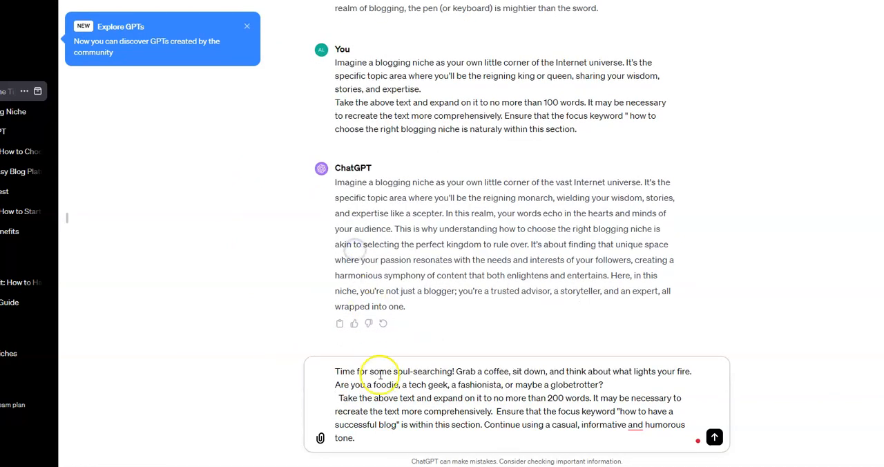
{"action": "left_click", "coordinate": [339, 400]}
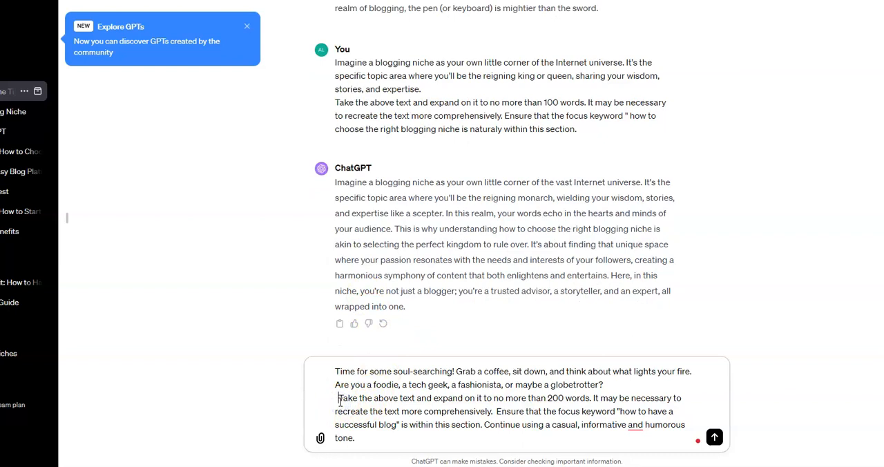
{"action": "key", "text": "BackSpace"}
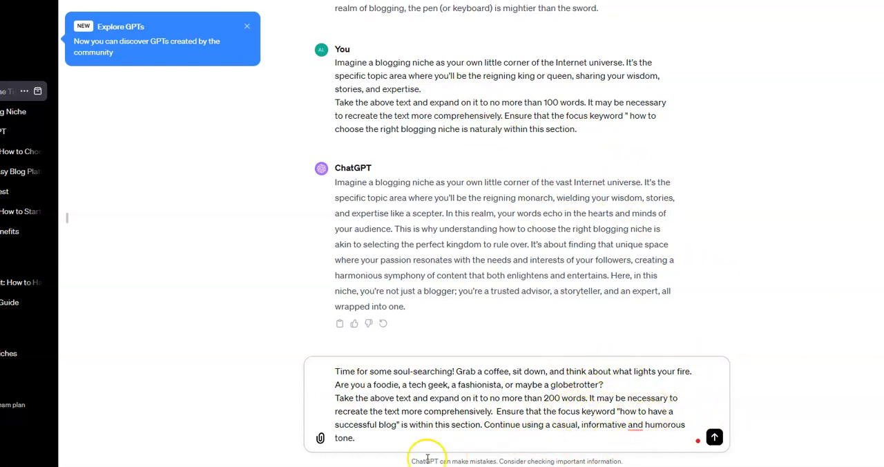
Append "please add bullet points where you feel they will be relevant." to the prompt and submit it.
{"action": "left_click", "coordinate": [366, 435]}
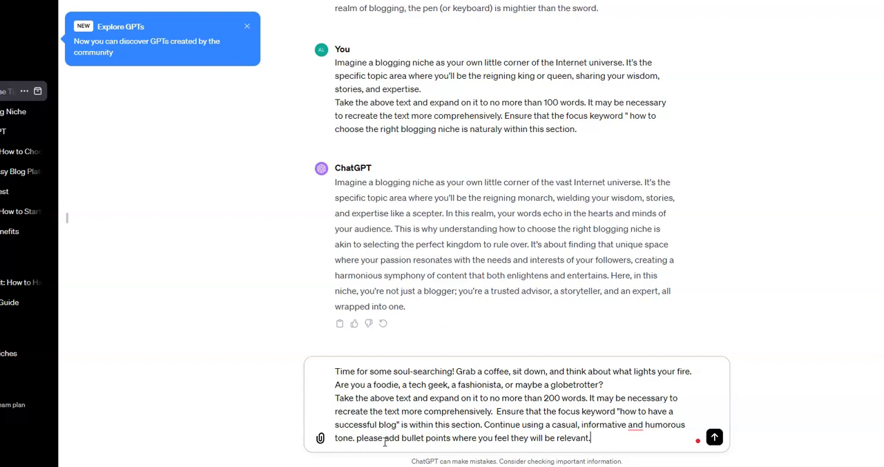
{"action": "left_click", "coordinate": [715, 438]}
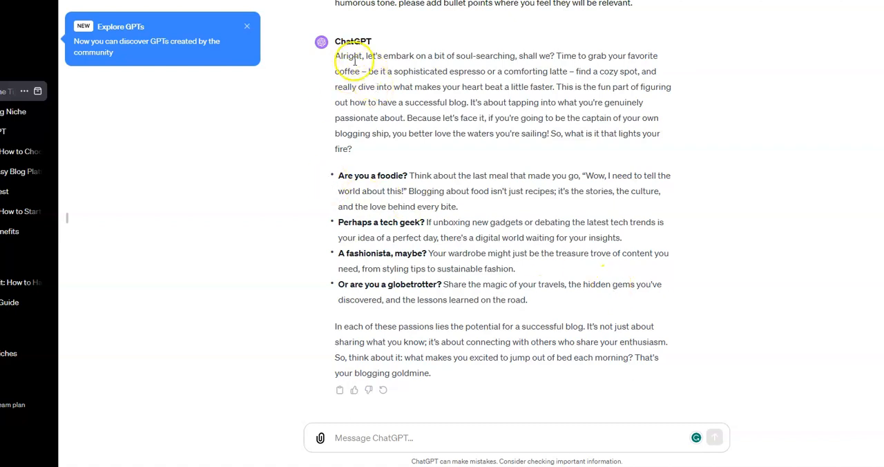
Copy the whole expanded response and paste it over the paragraph under "Reflecting on Your Personal Interests" in the Google Docs document.
{"action": "left_click_drag", "start_coordinate": [335, 59], "coordinate": [529, 378]}
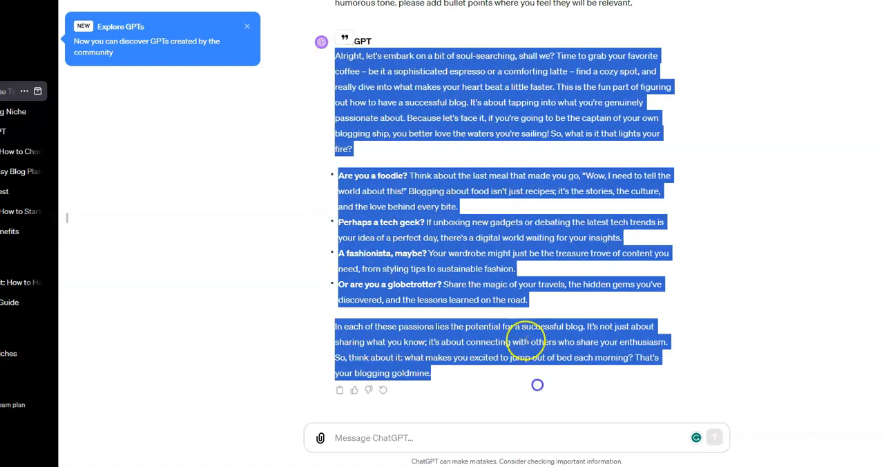
{"action": "right_click", "coordinate": [448, 215]}
{"action": "left_click", "coordinate": [489, 226]}
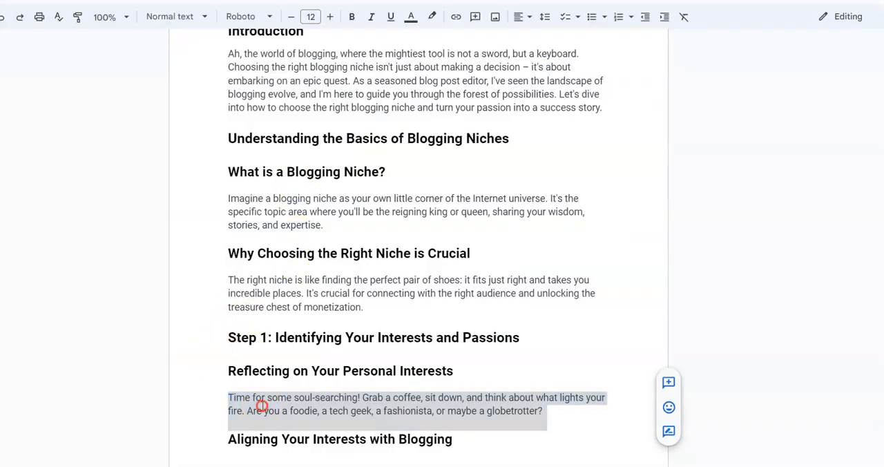
{"action": "right_click", "coordinate": [260, 406]}
{"action": "left_click", "coordinate": [299, 136]}
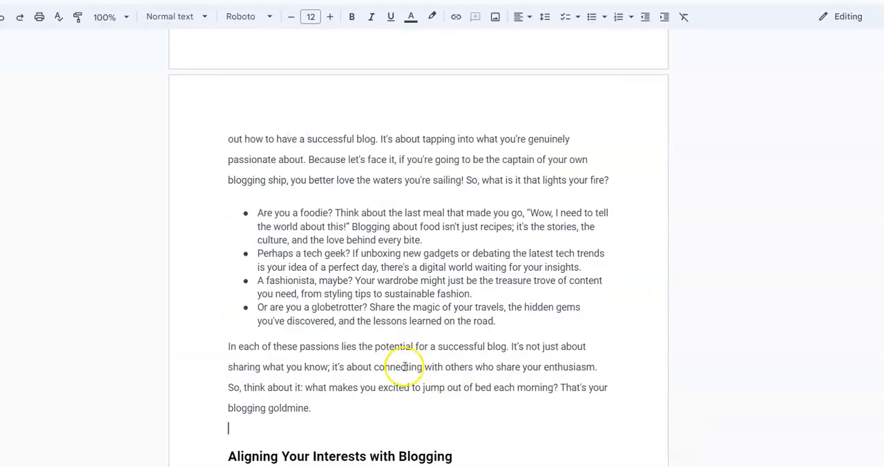
Replace the "Setting Up for Success" heading near the end of the article with "FAQ's".
{"action": "scroll", "coordinate": [397, 355], "scroll_direction": "up", "scroll_amount": 3}
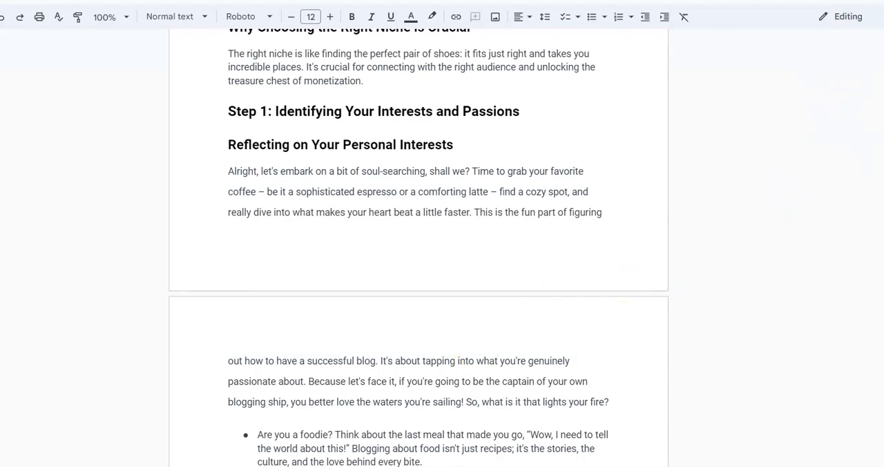
{"action": "scroll", "coordinate": [418, 242], "scroll_direction": "down", "scroll_amount": 15}
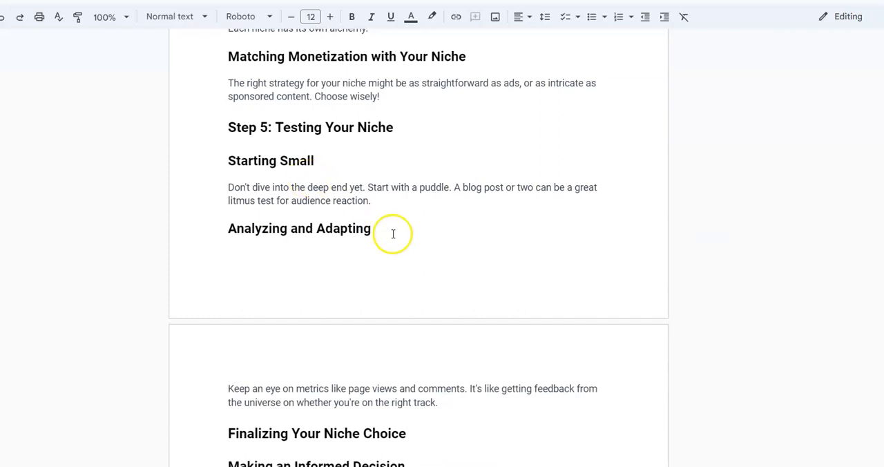
{"action": "scroll", "coordinate": [418, 248], "scroll_direction": "down", "scroll_amount": 6}
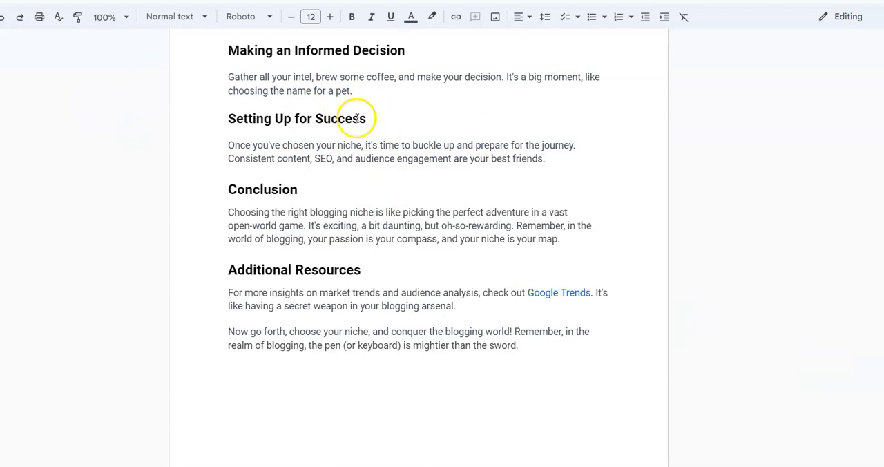
{"action": "left_click_drag", "start_coordinate": [367, 118], "coordinate": [224, 112]}
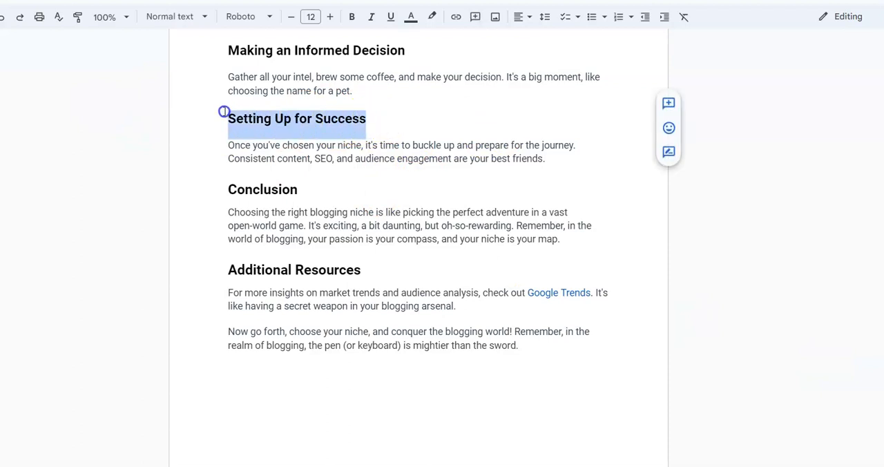
{"action": "type", "text": "FA"}
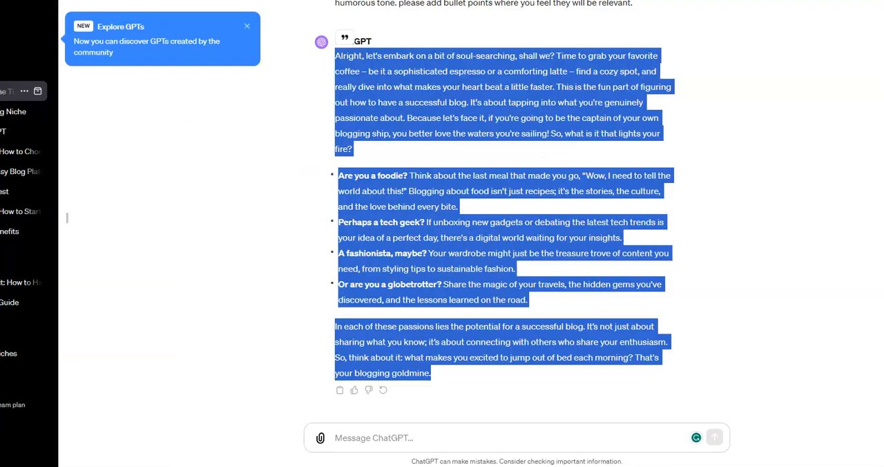
Switch to ChatGPT and submit the pasted prompt for an FAQ section with an intro paragraph and 3 People Also Ask questions in a casual, informative tone.
{"action": "left_click", "coordinate": [368, 446]}
{"action": "right_click", "coordinate": [371, 440]}
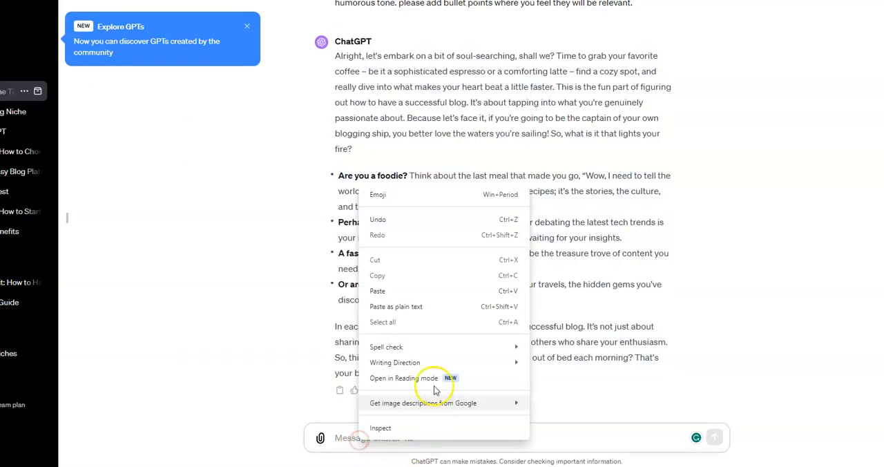
{"action": "left_click", "coordinate": [370, 292]}
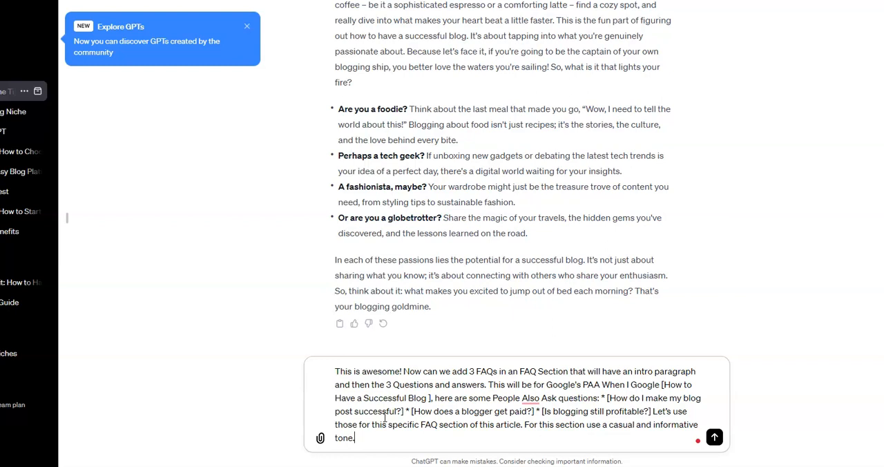
{"action": "left_click", "coordinate": [714, 436]}
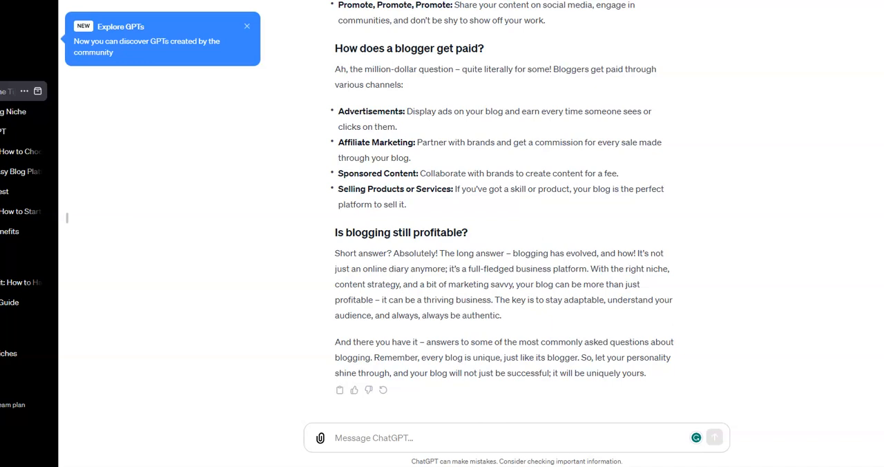
Paste the expert social media manager prompt for Facebook, Quora and Pinterest into ChatGPT's message, and copy the article title from the Google Docs document.
{"action": "right_click", "coordinate": [339, 435]}
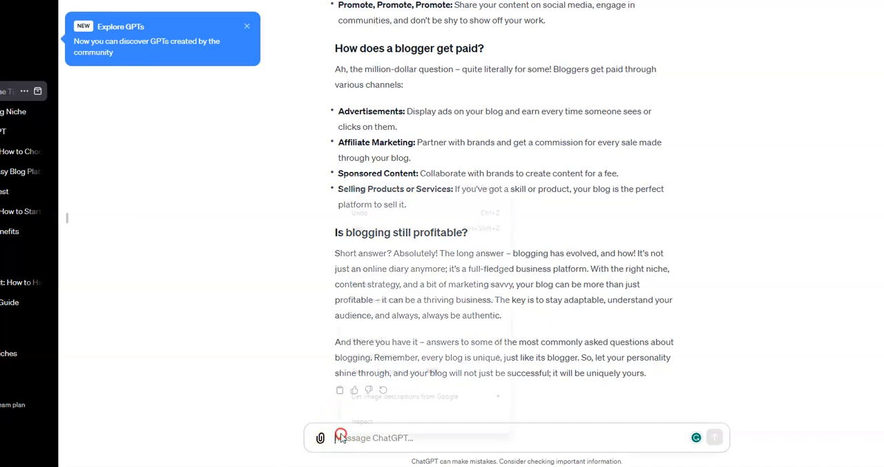
{"action": "left_click", "coordinate": [359, 284]}
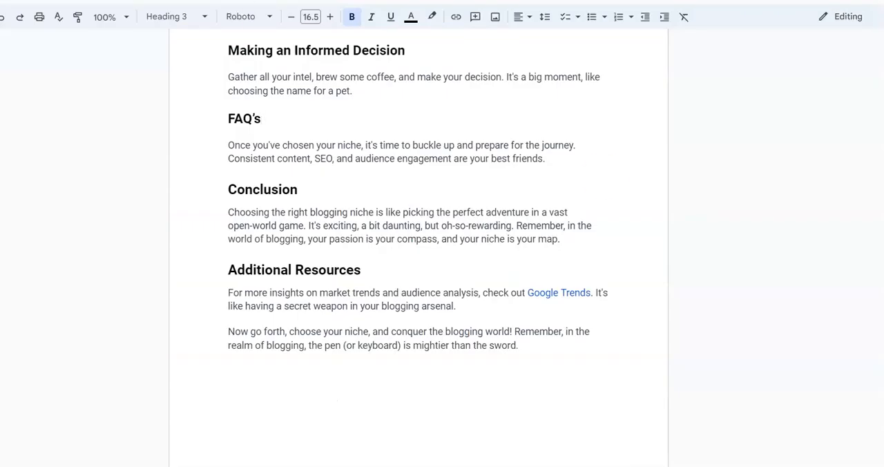
{"action": "scroll", "coordinate": [418, 248], "scroll_direction": "up", "scroll_amount": 20}
{"action": "left_click_drag", "start_coordinate": [229, 109], "coordinate": [599, 129]}
{"action": "right_click", "coordinate": [536, 122]}
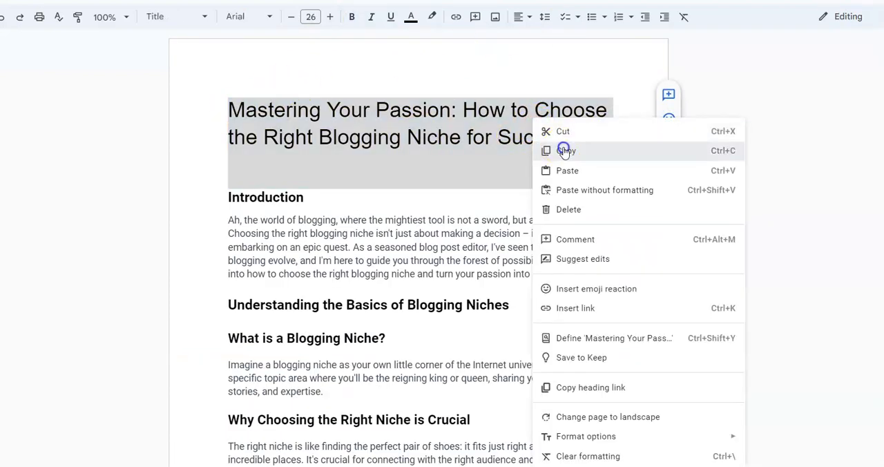
{"action": "left_click", "coordinate": [565, 152]}
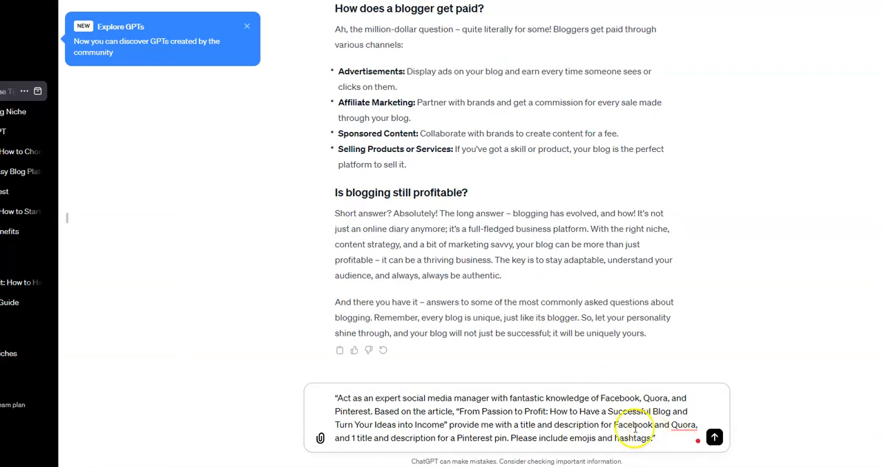
Replace "From Passion to Profit: How to Have a Successful Blog and Turn Your Ideas into Income" in the ChatGPT prompt with the copied title and submit it.
{"action": "left_click_drag", "start_coordinate": [459, 411], "coordinate": [445, 426]}
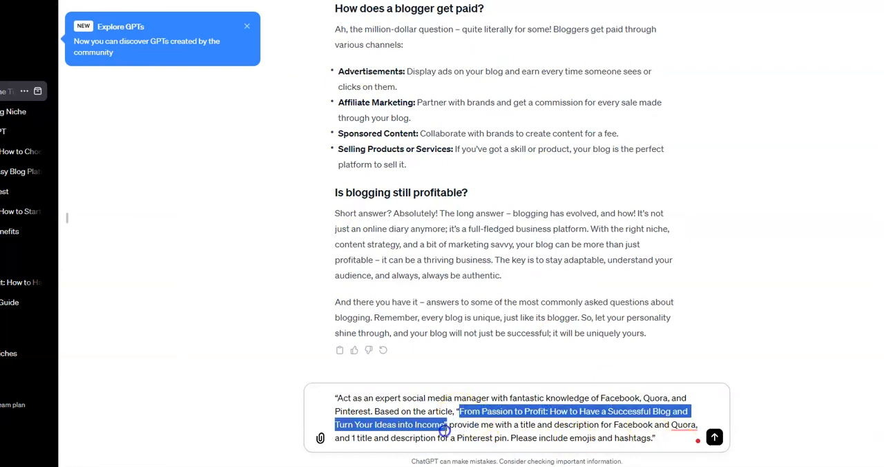
{"action": "right_click", "coordinate": [434, 426]}
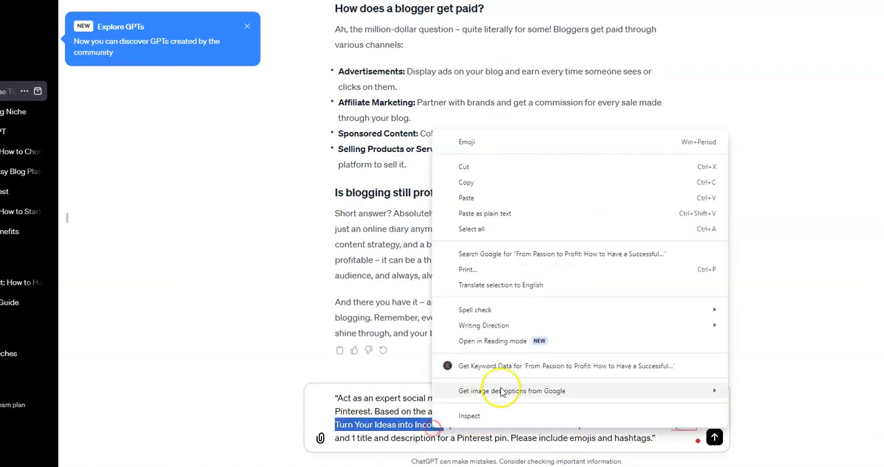
{"action": "left_click", "coordinate": [467, 198]}
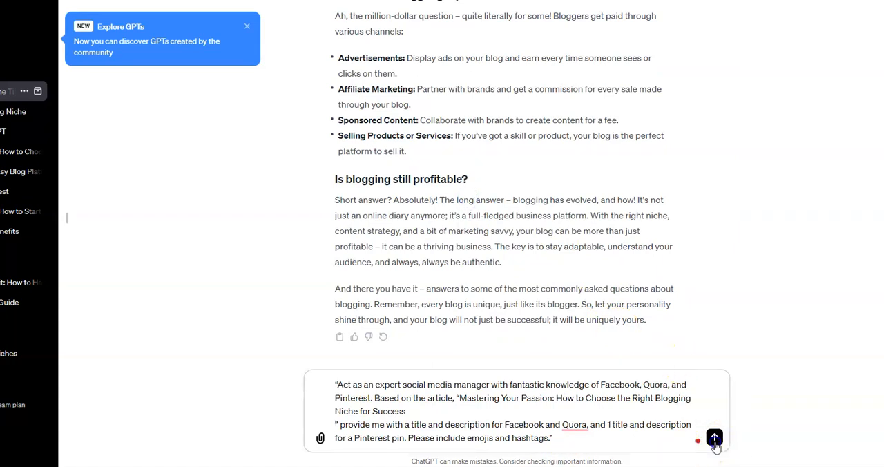
{"action": "left_click", "coordinate": [715, 442]}
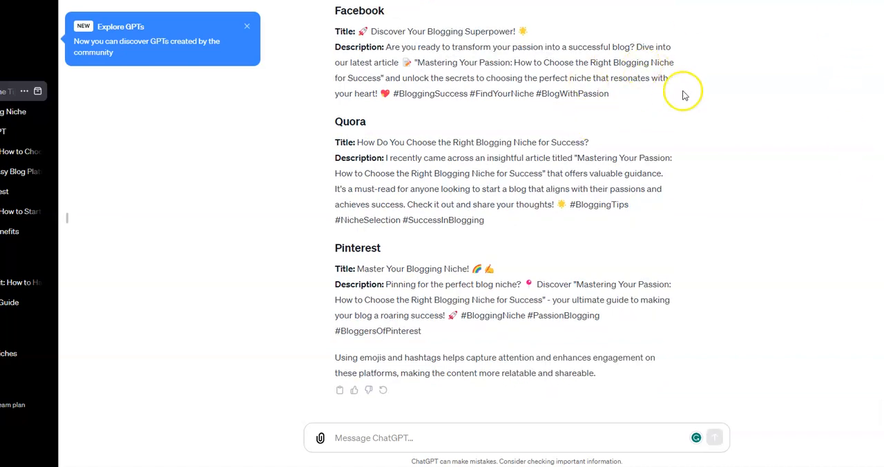
{"action": "scroll", "coordinate": [592, 222], "scroll_direction": "up", "scroll_amount": 2}
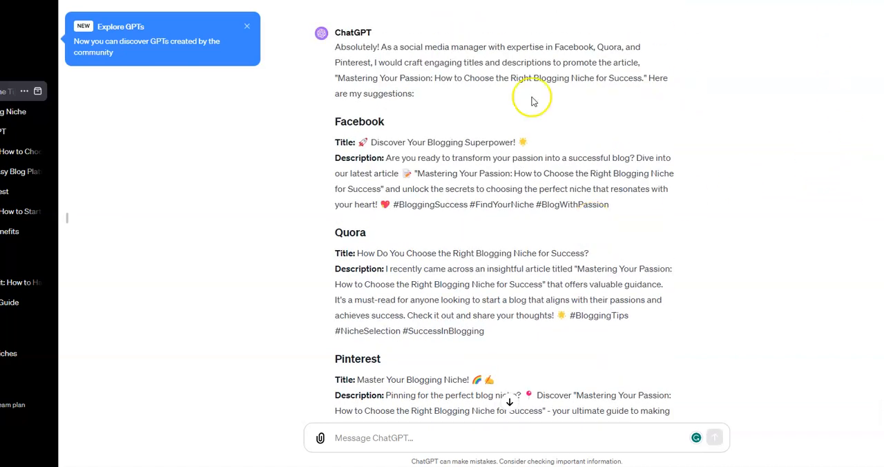